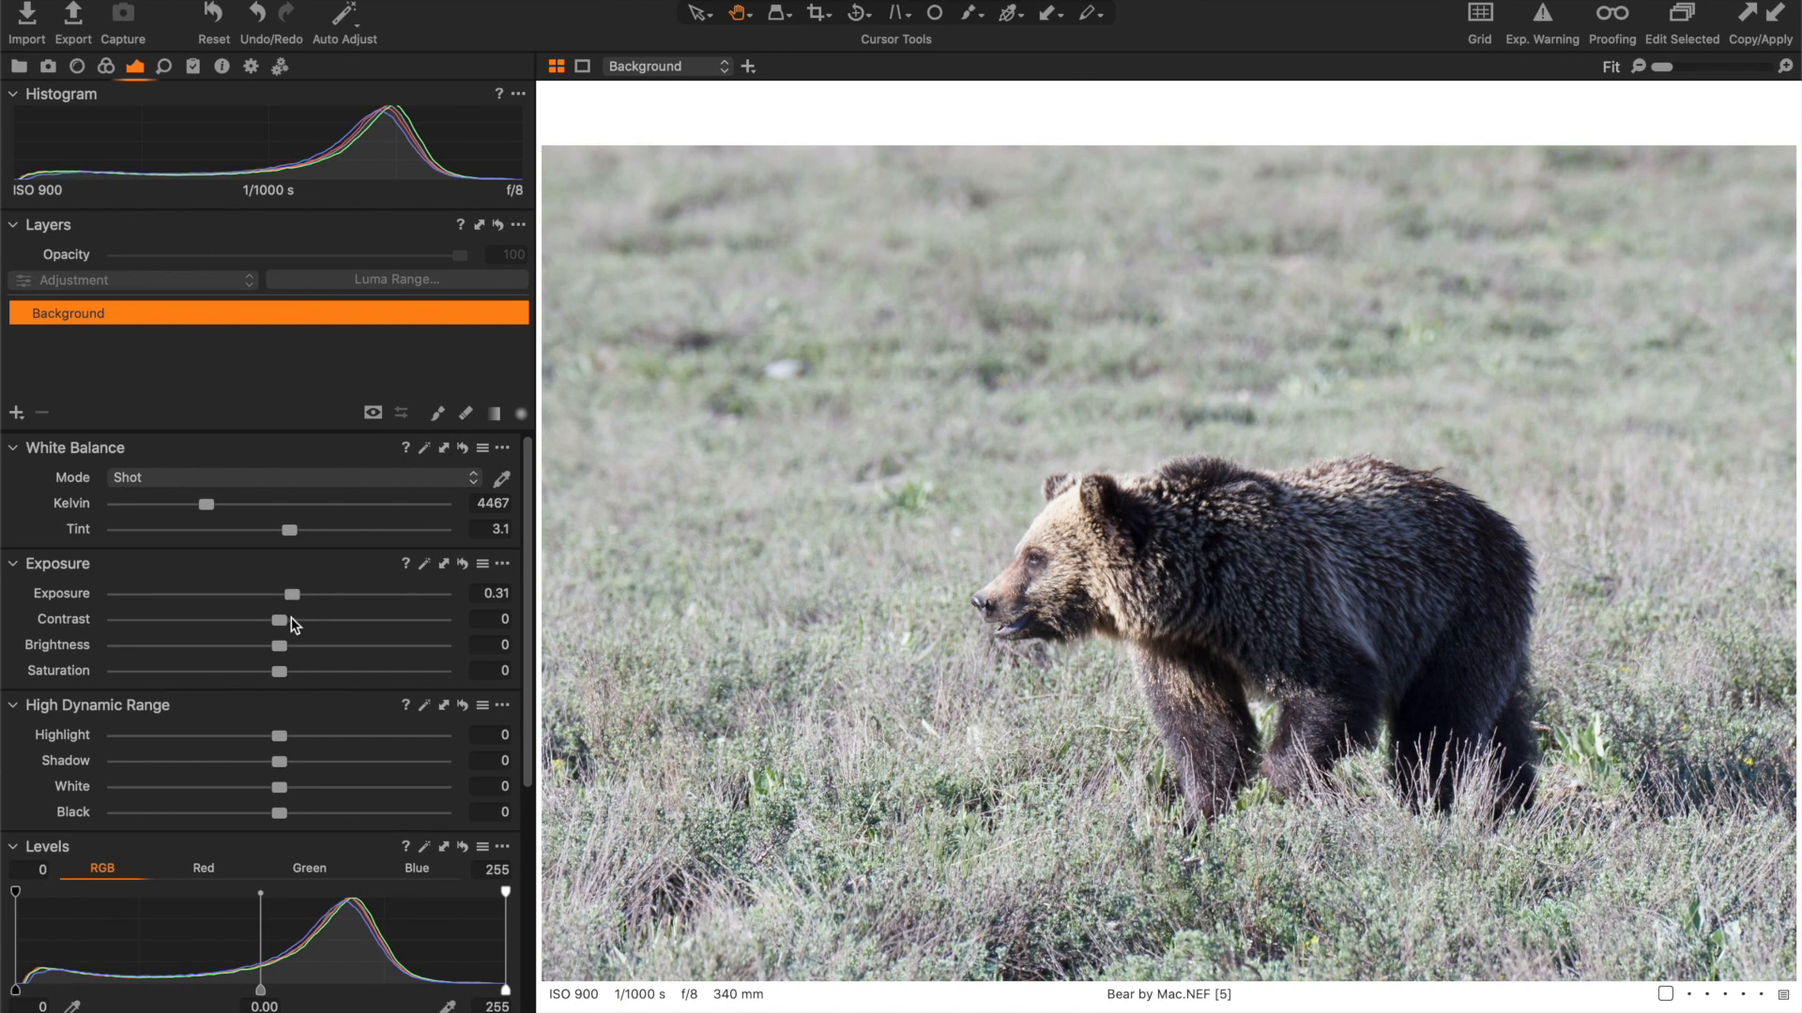
- Set the Background layer's contrast to 4, its highlight to -46 and its white balance to 6329 Kelvin
click(292, 620)
click(206, 736)
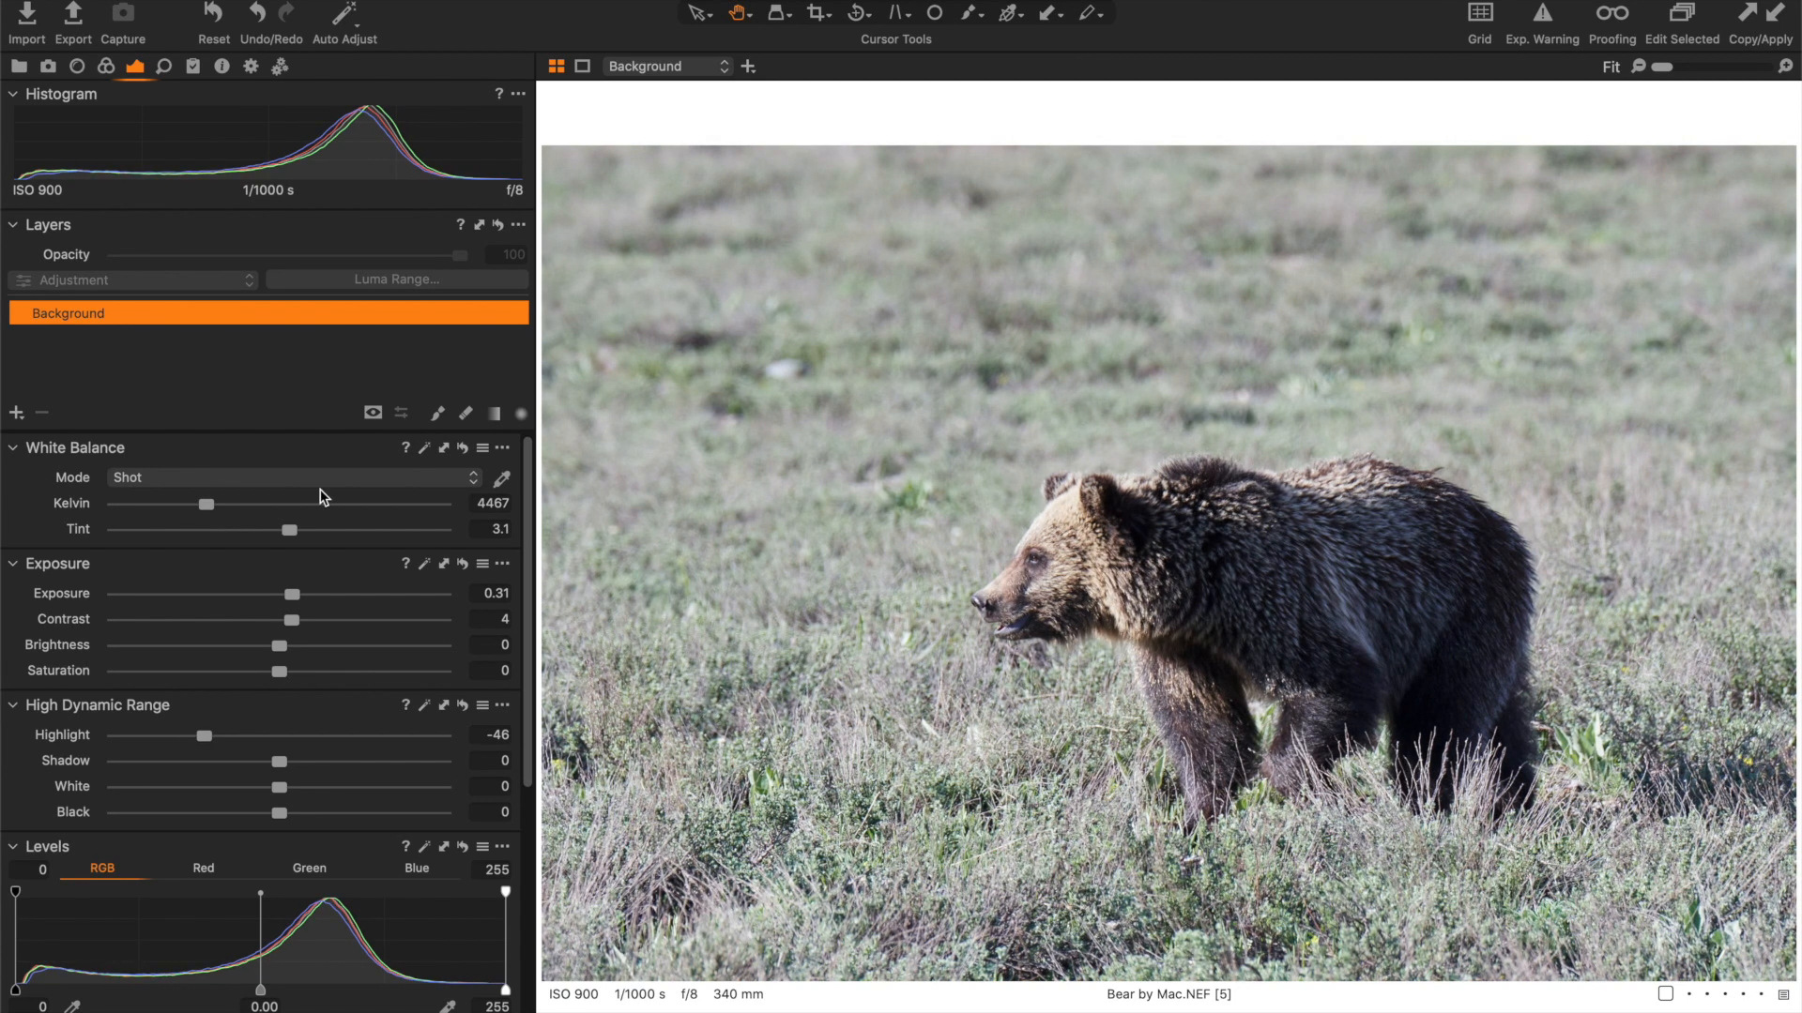
drag(207, 505, 254, 508)
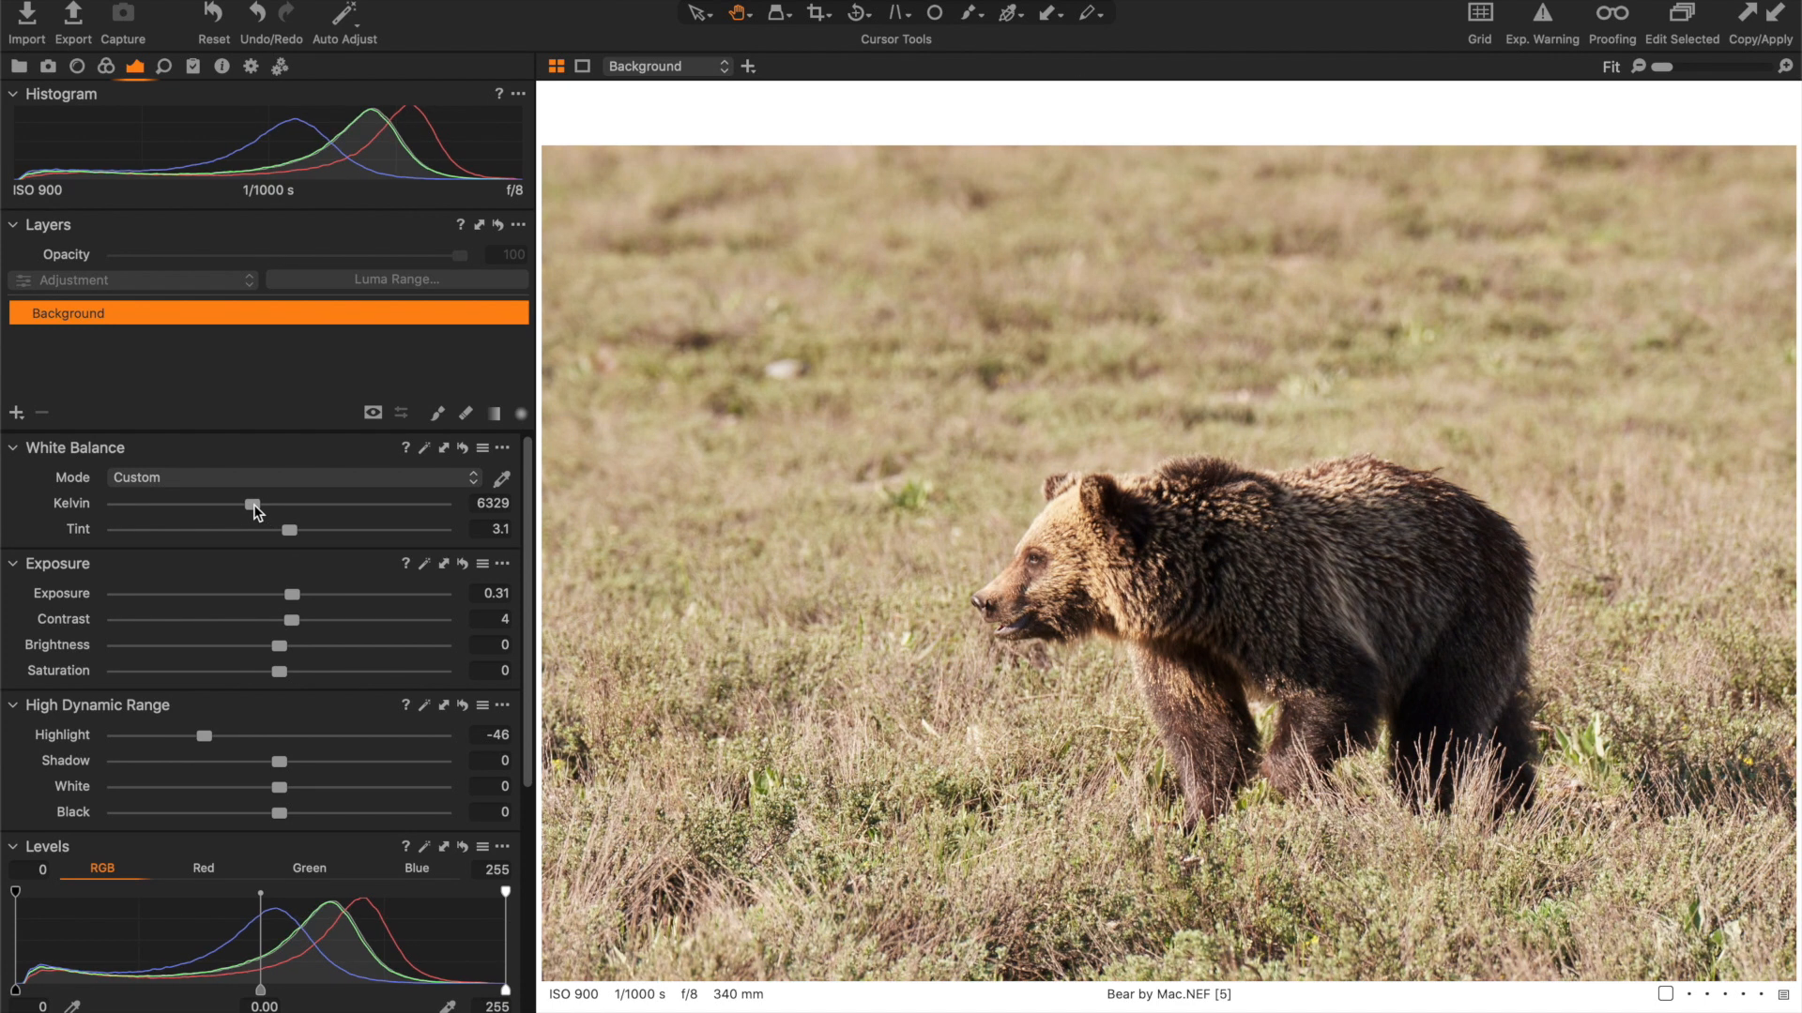
- Add a new empty adjustment layer and name it "Burn / Darken Bear edges"
click(18, 414)
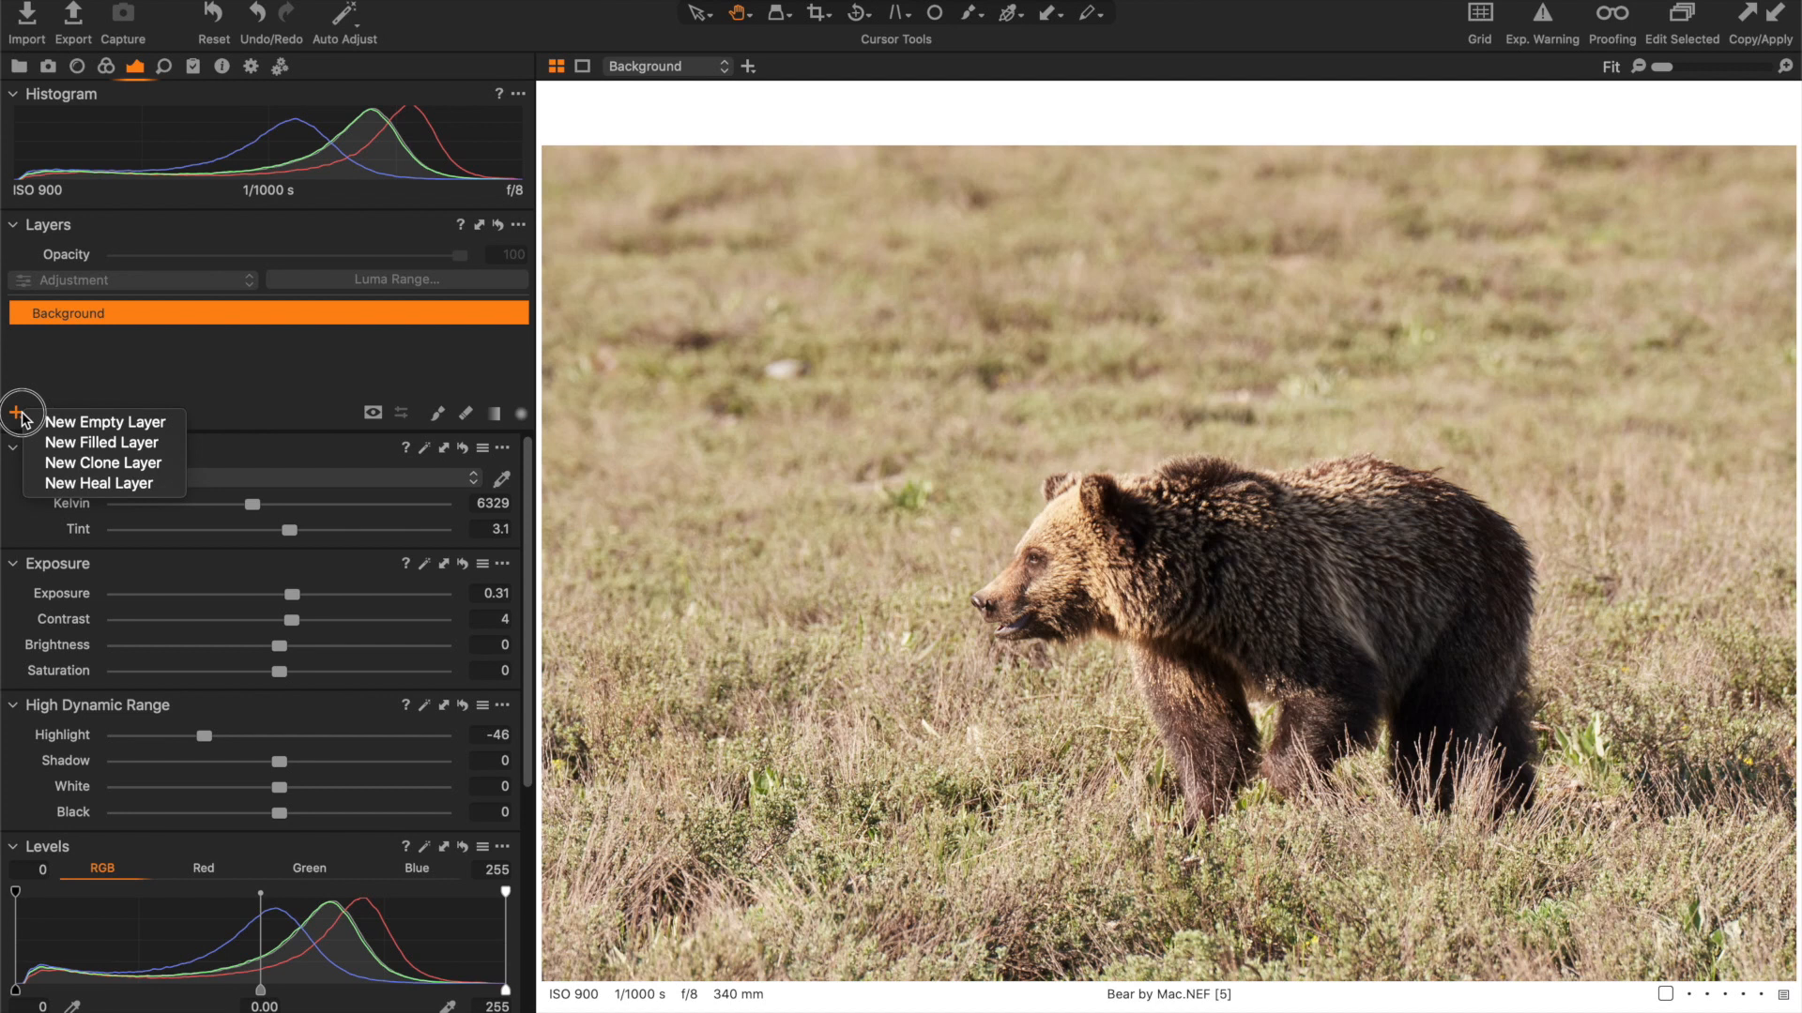
click(84, 422)
double_click(72, 317)
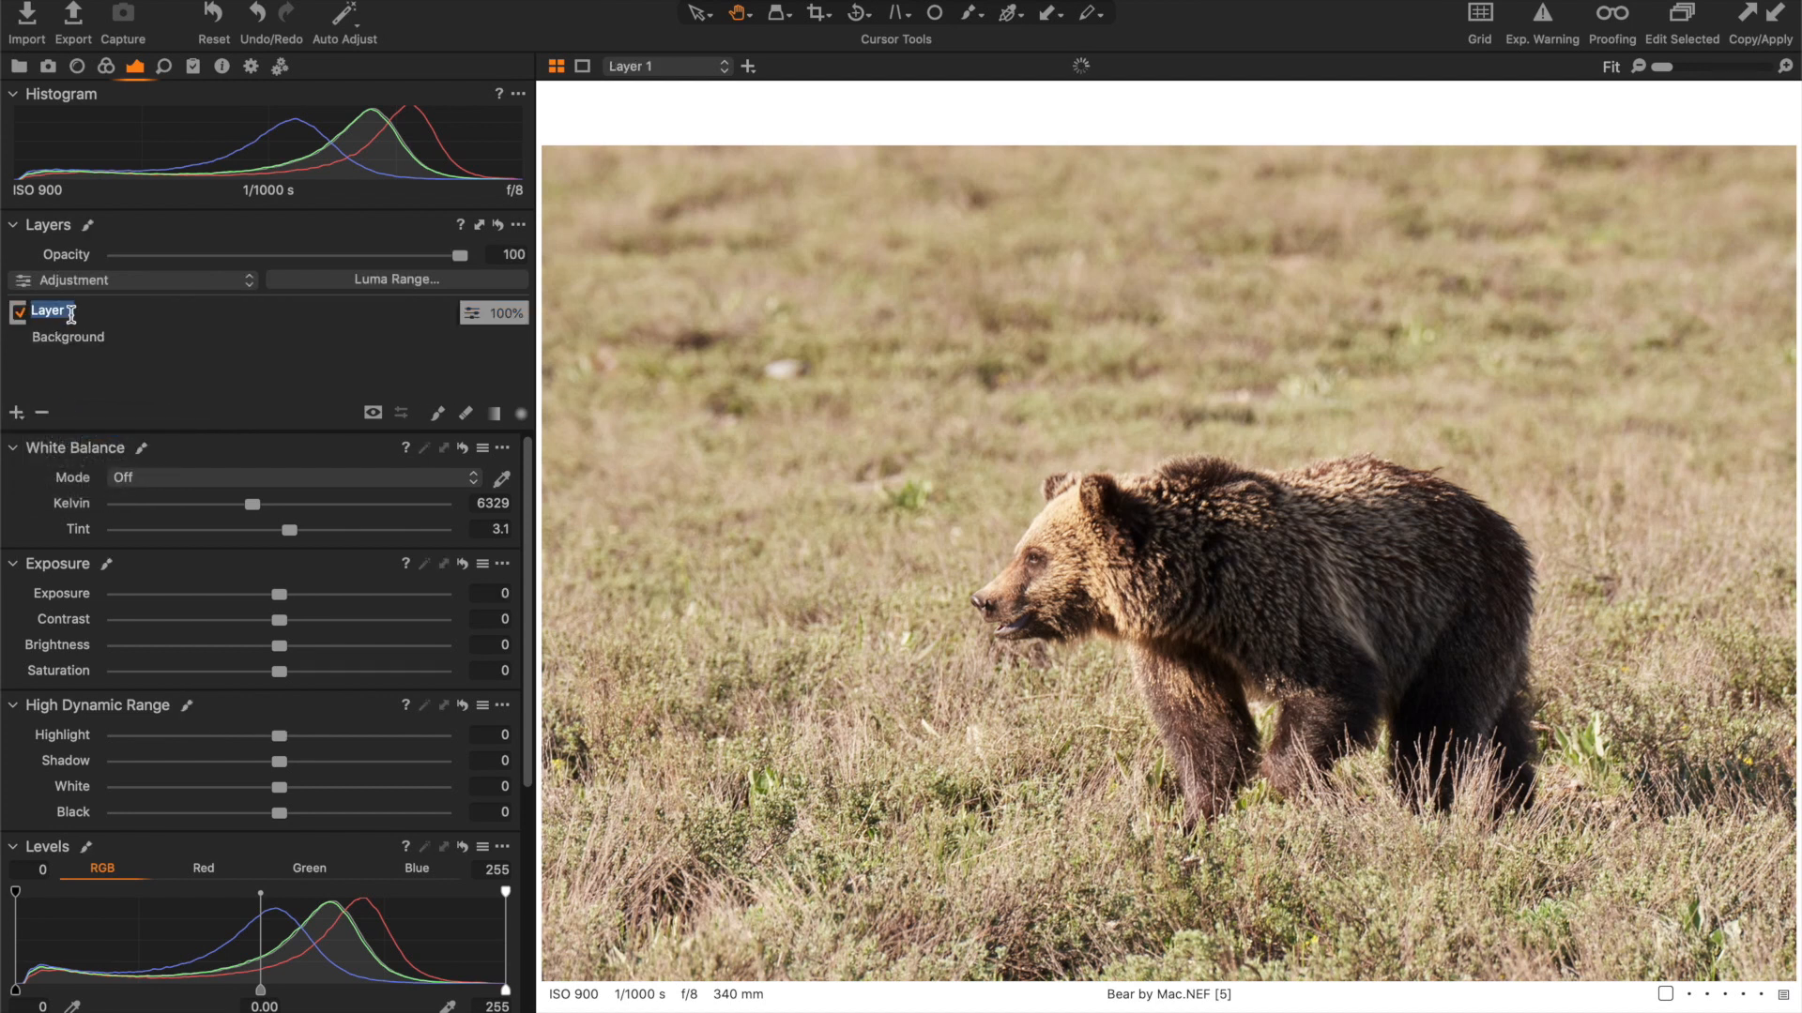
text(Burn / Darken Bea)
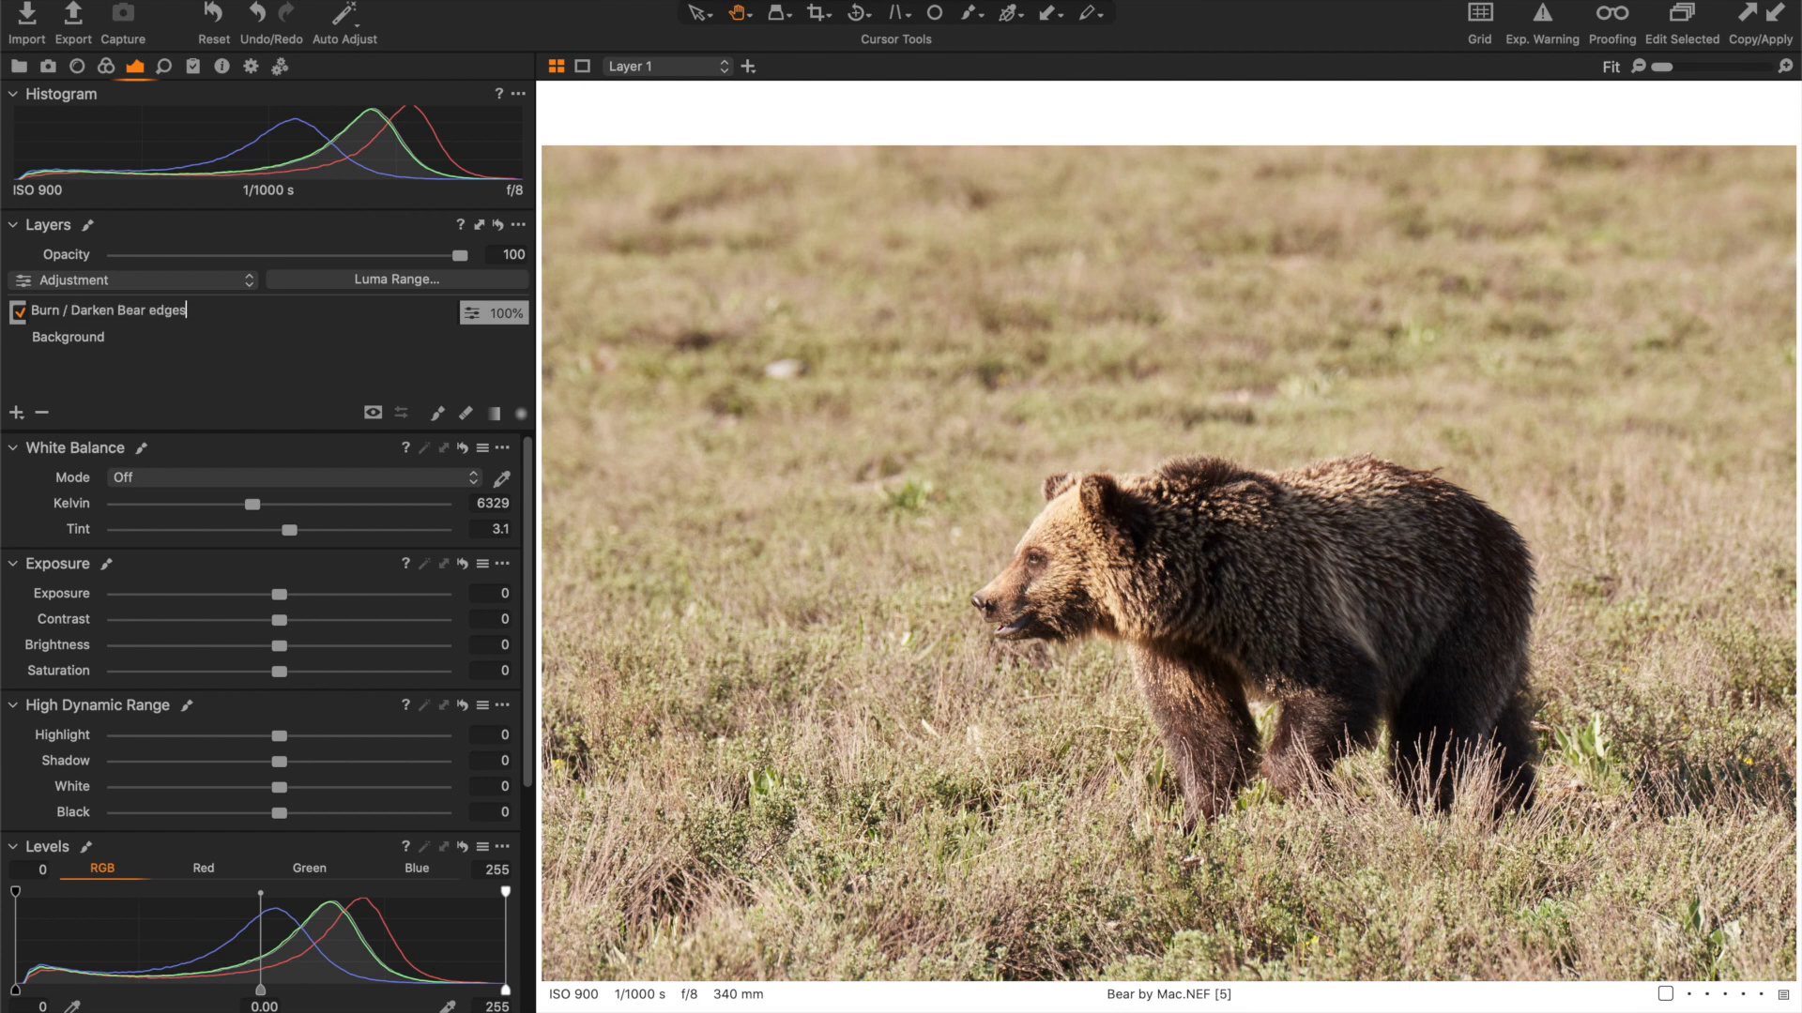
text(r edges)
key(Return)
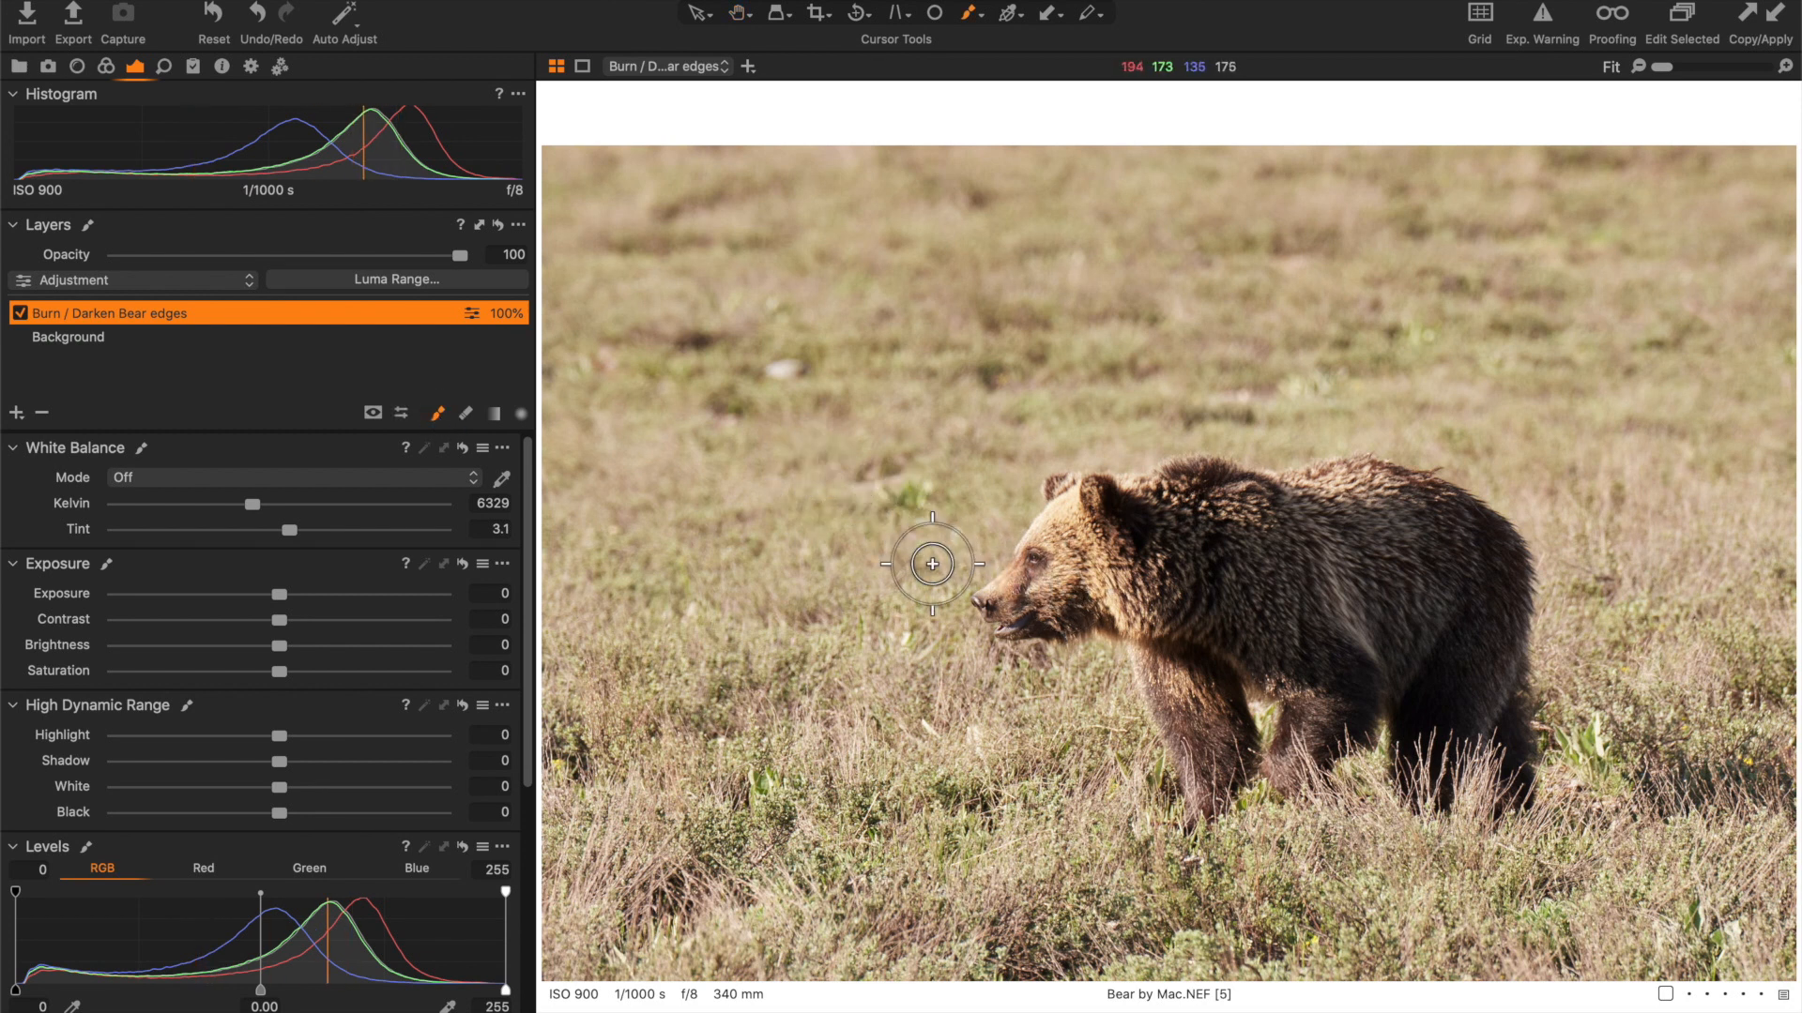
- Set up the mask brush with size 159, hardness 0, opacity 100 and flow 25
key(bracketright)
key(bracketright)
key(bracketright)
key(bracketright)
key(bracketright)
key(bracketright)
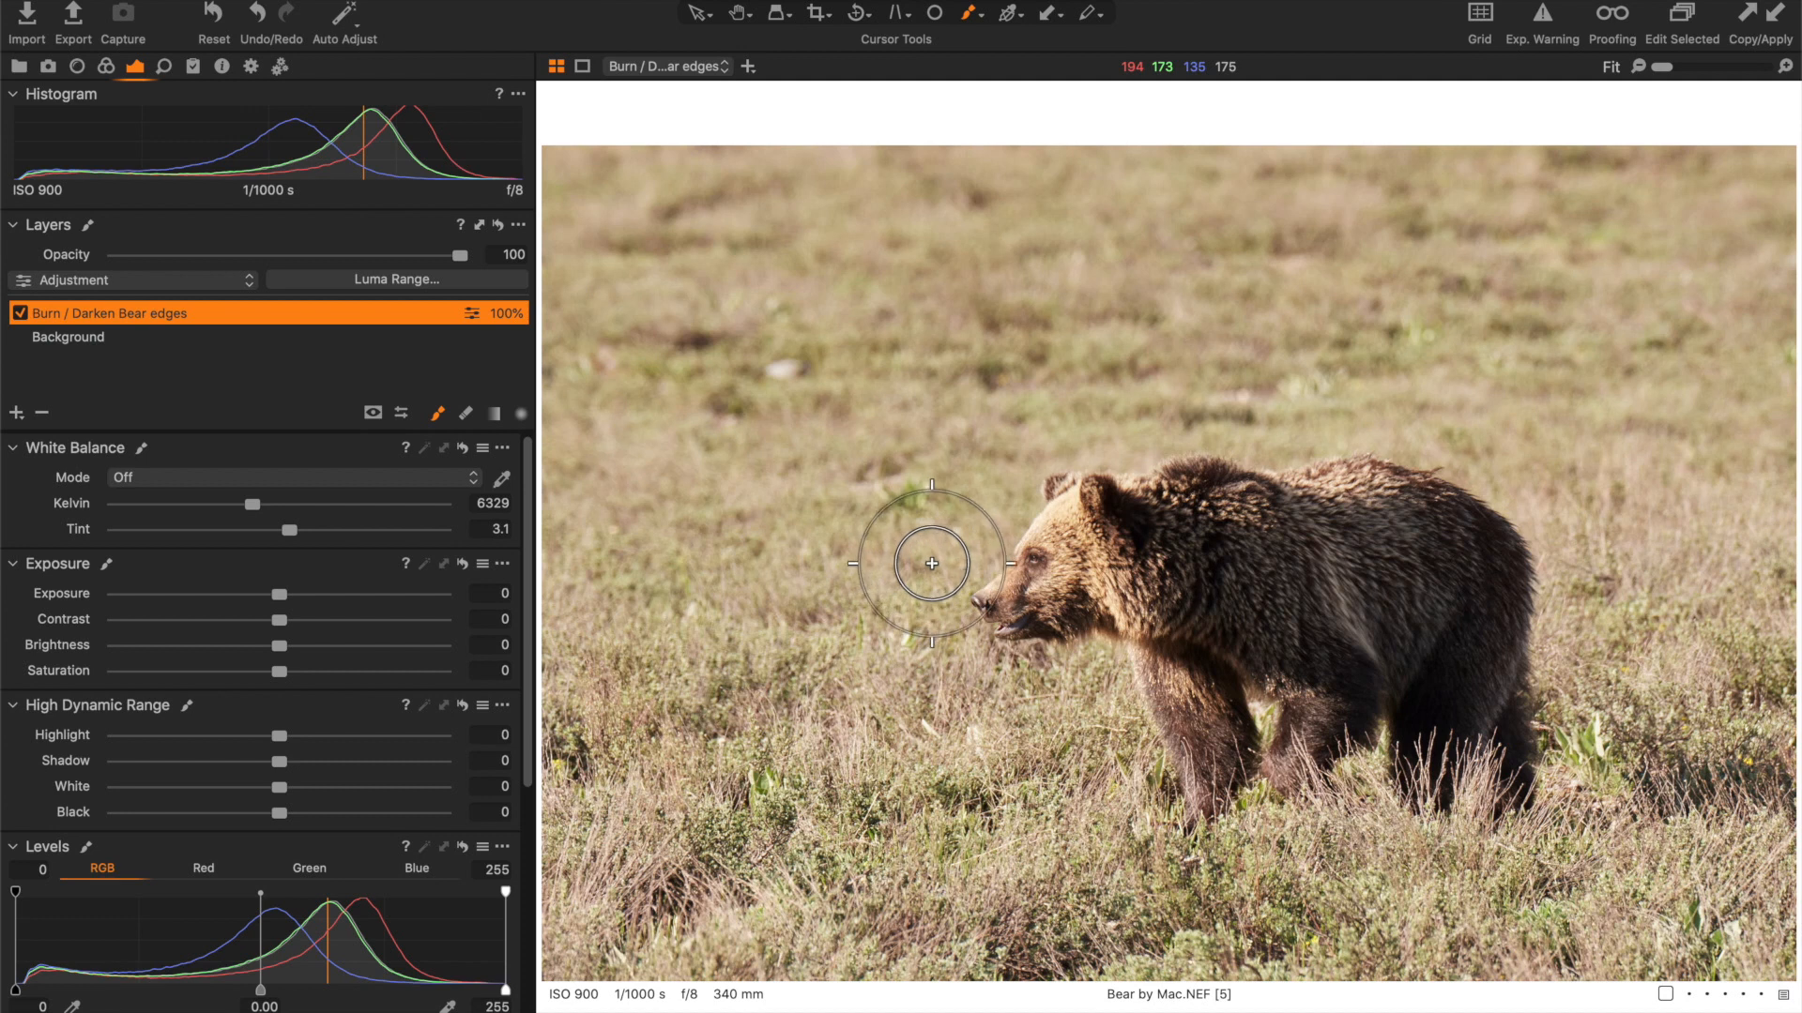
key(bracketright)
key(bracketright)
key(bracketright)
key(bracketright)
key(bracketright)
key(bracketright)
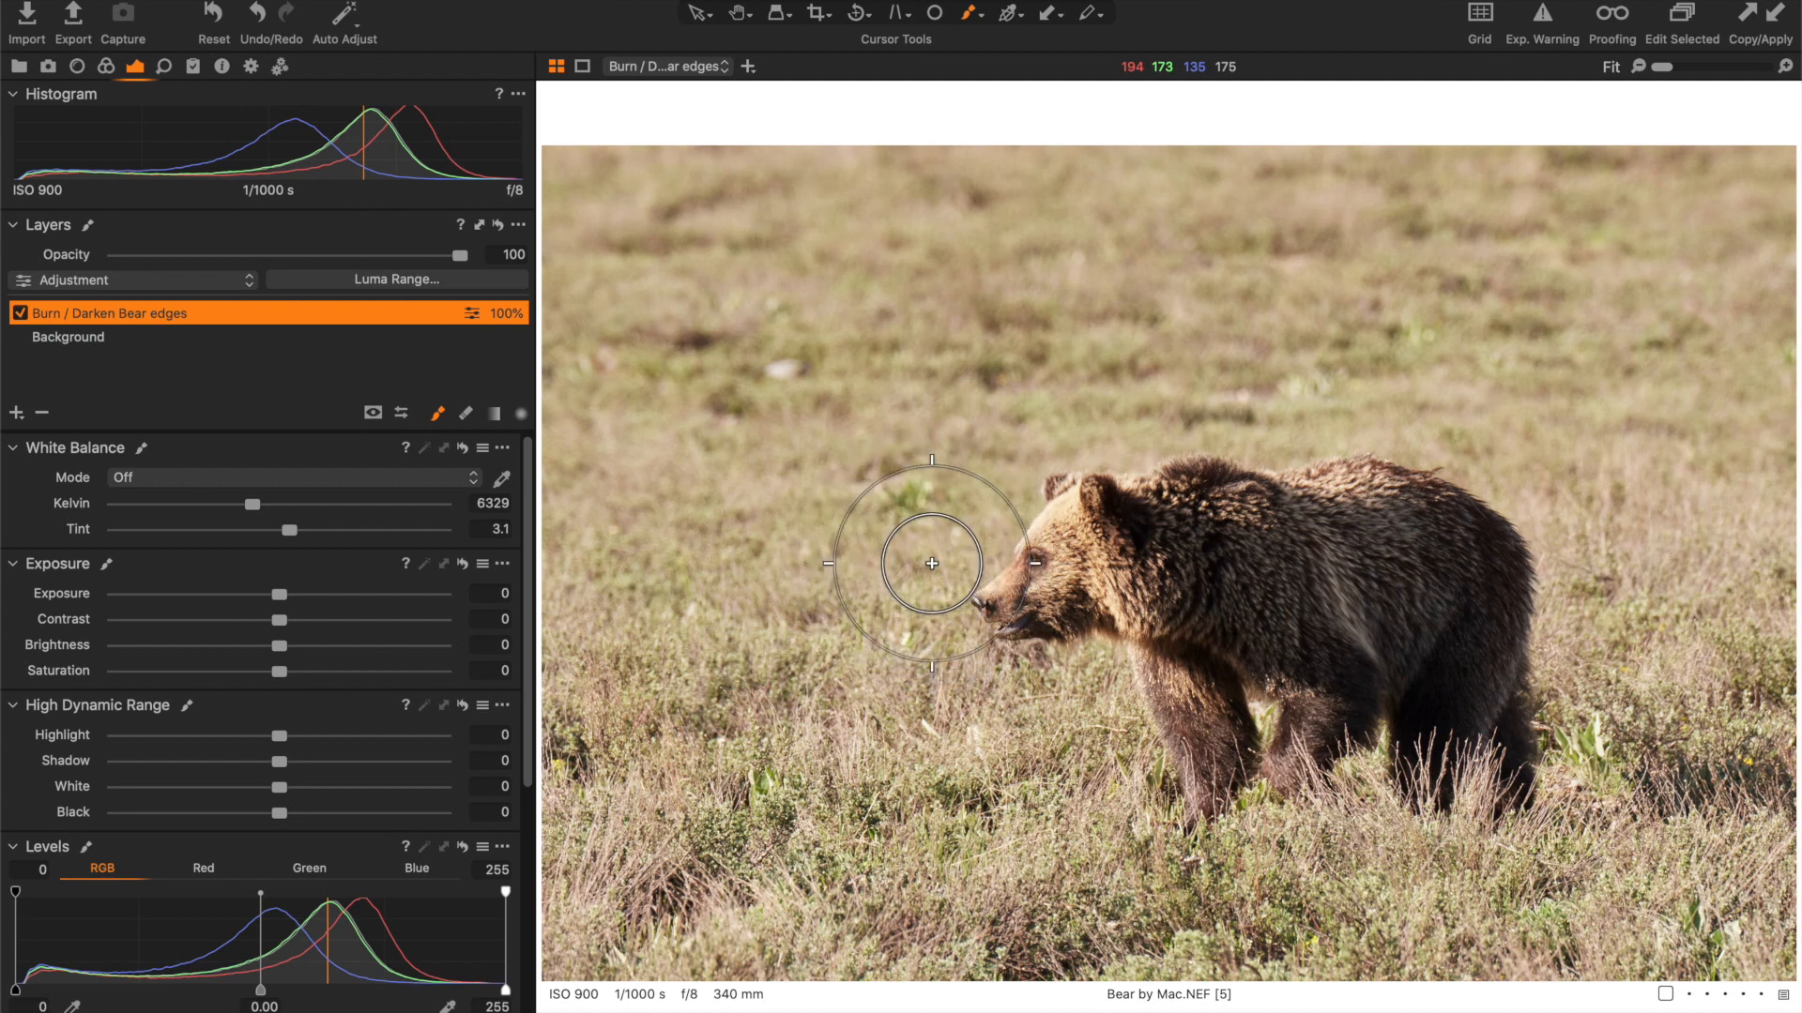
right_click(932, 563)
mouse_move(931, 565)
mouse_down()
mouse_move(877, 563)
mouse_move(1022, 563)
mouse_move(899, 565)
mouse_up()
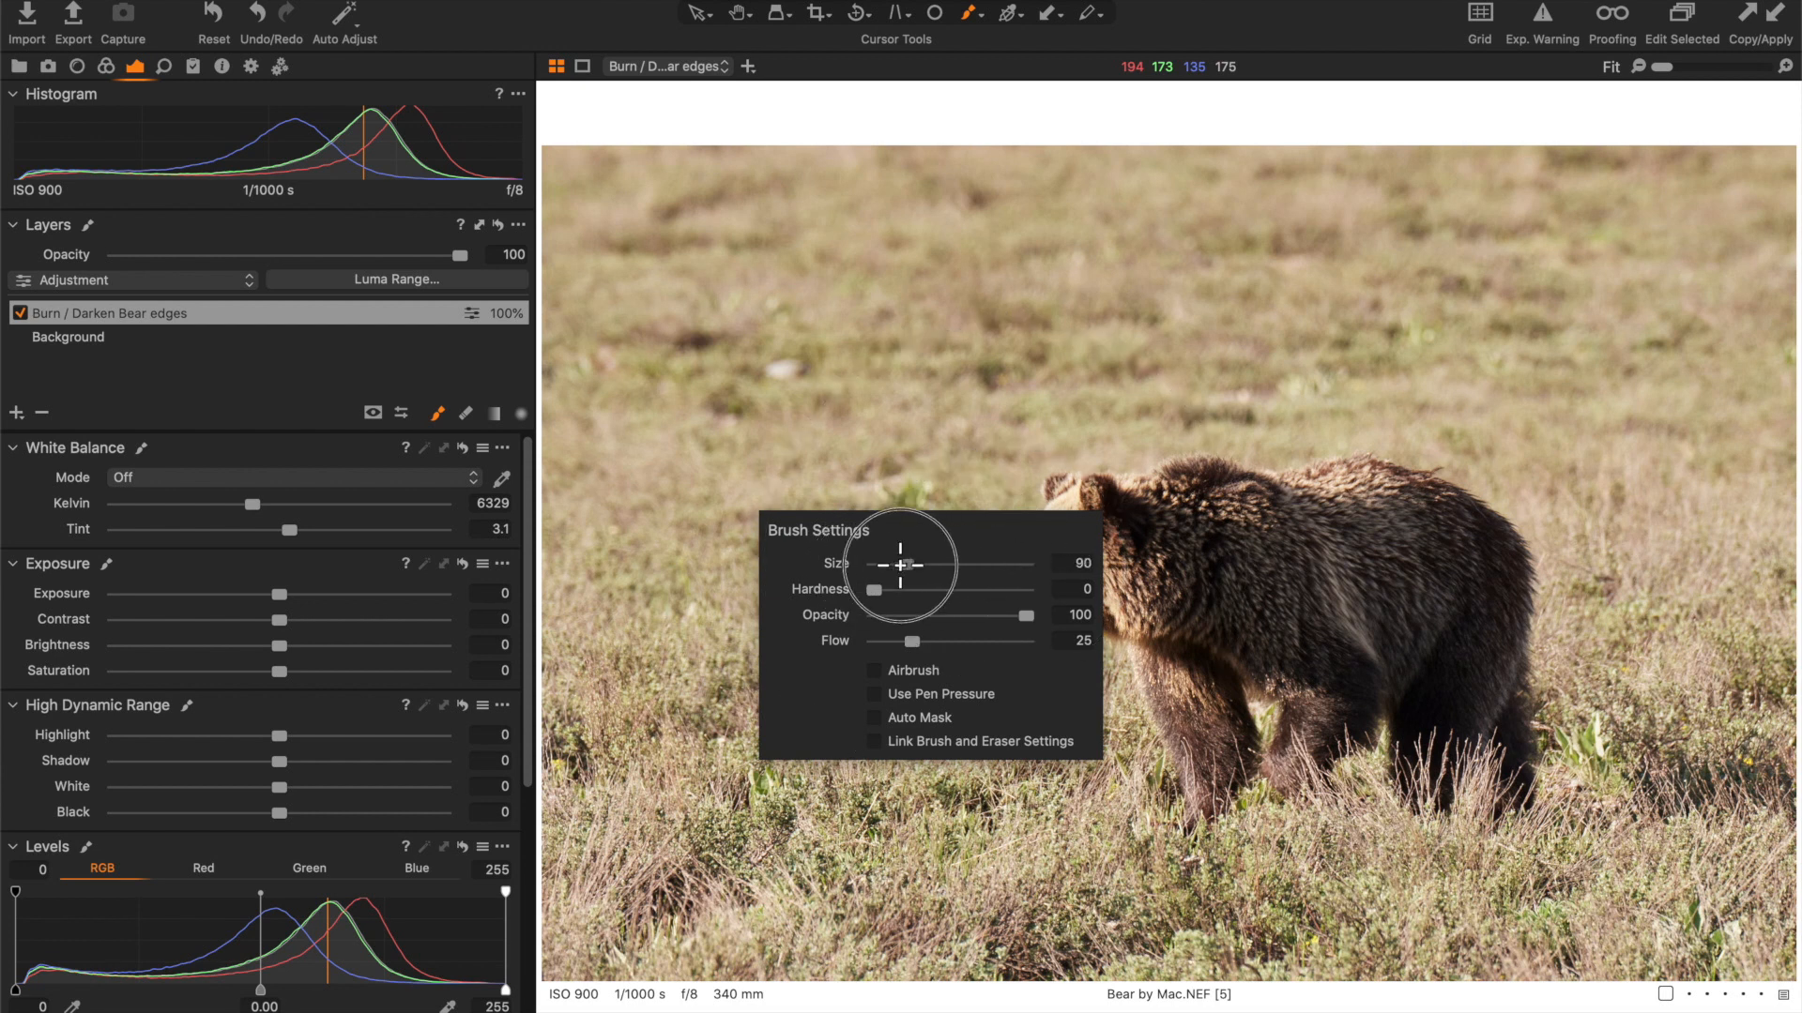
mouse_move(900, 564)
mouse_down()
mouse_move(1018, 563)
mouse_move(914, 565)
mouse_up()
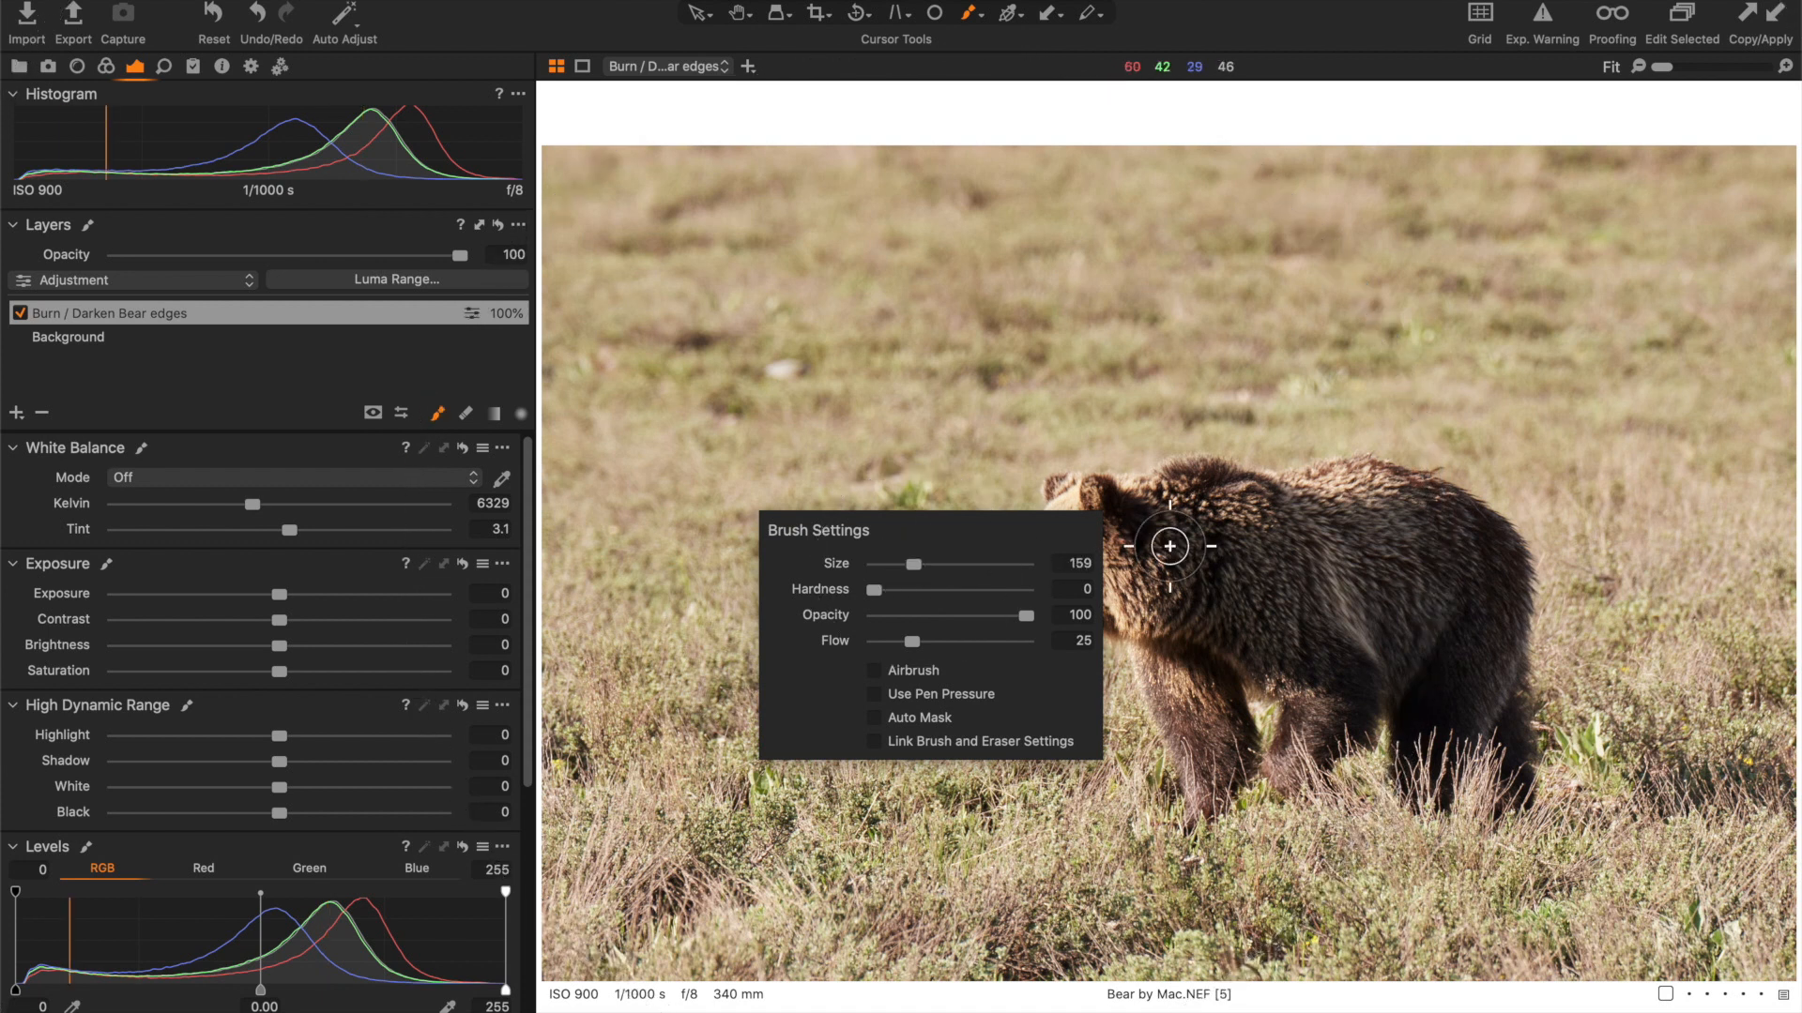
click(1166, 543)
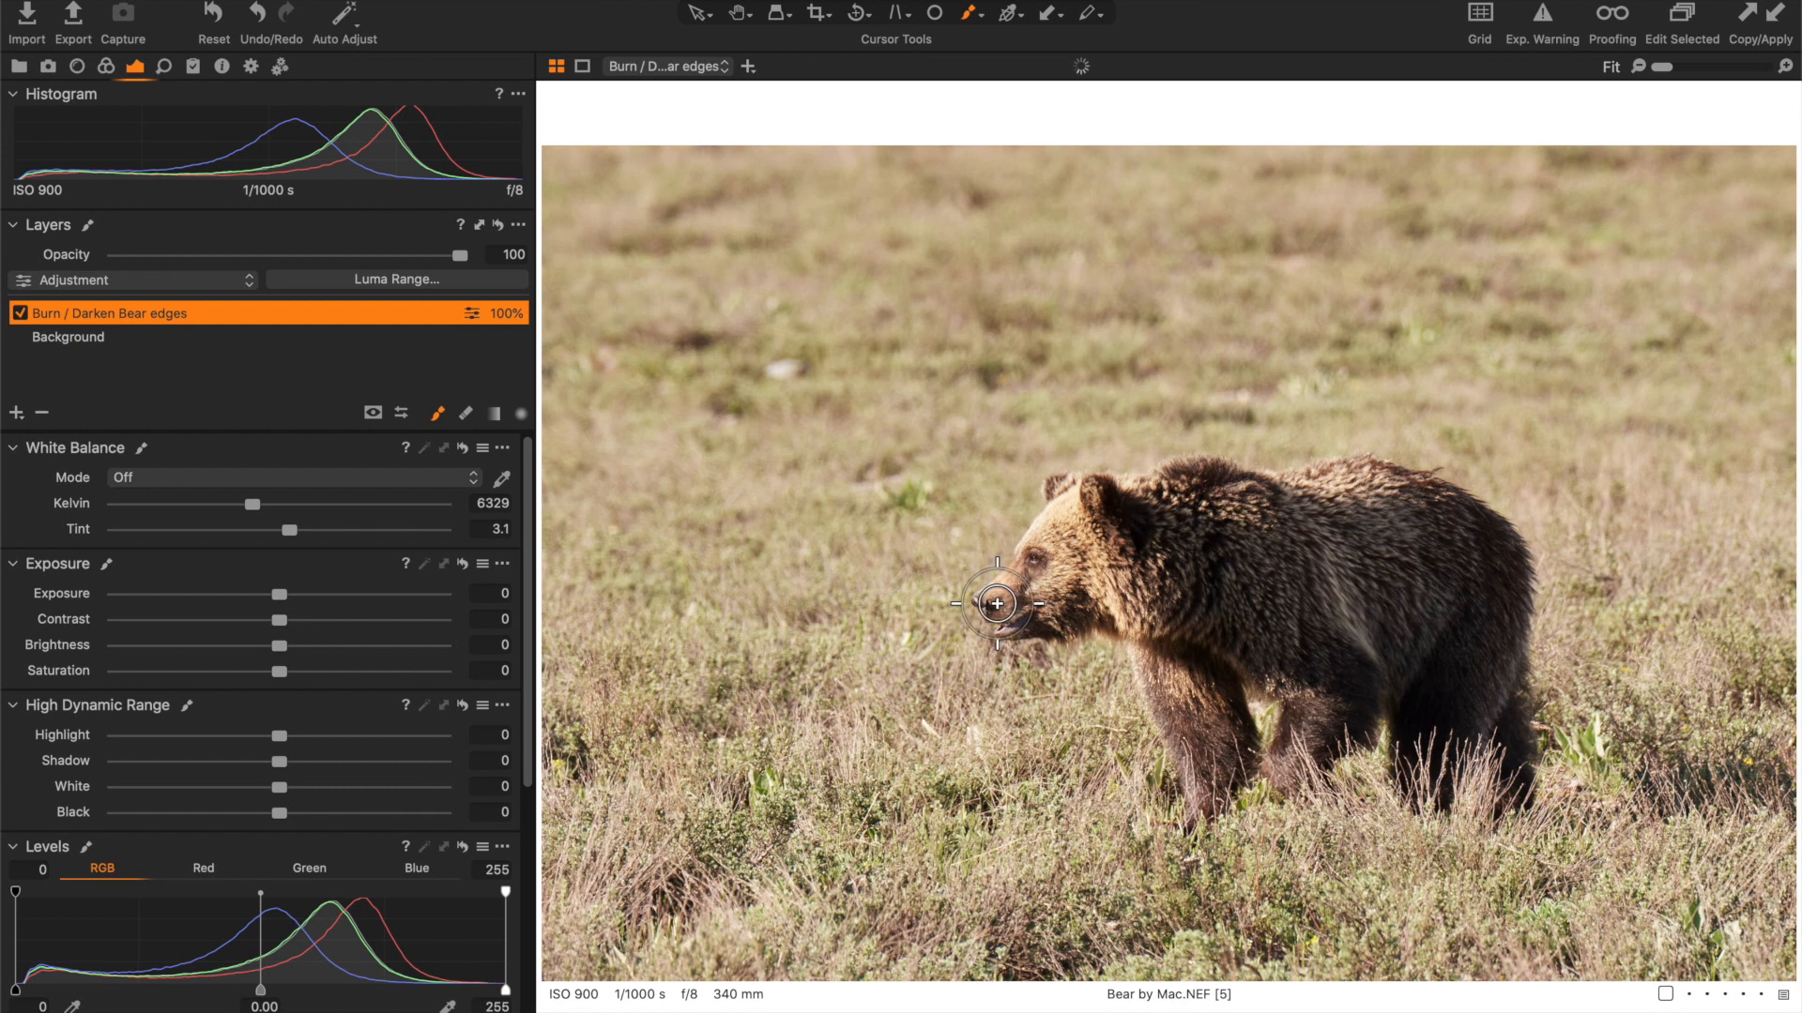
- Paint the mask along the bear's face, back, rump and legs, and set the layer's exposure to -0.41
mouse_move(990, 596)
mouse_down()
mouse_move(1053, 509)
mouse_move(1089, 496)
mouse_move(1407, 480)
mouse_move(1503, 543)
mouse_move(1517, 776)
mouse_move(1498, 796)
mouse_move(1475, 765)
mouse_move(1420, 787)
mouse_move(1391, 695)
mouse_move(1300, 768)
mouse_move(1282, 745)
mouse_move(1295, 707)
mouse_move(1235, 676)
mouse_move(1243, 773)
mouse_move(1188, 805)
mouse_move(1151, 663)
mouse_move(1122, 628)
mouse_move(1002, 625)
mouse_up()
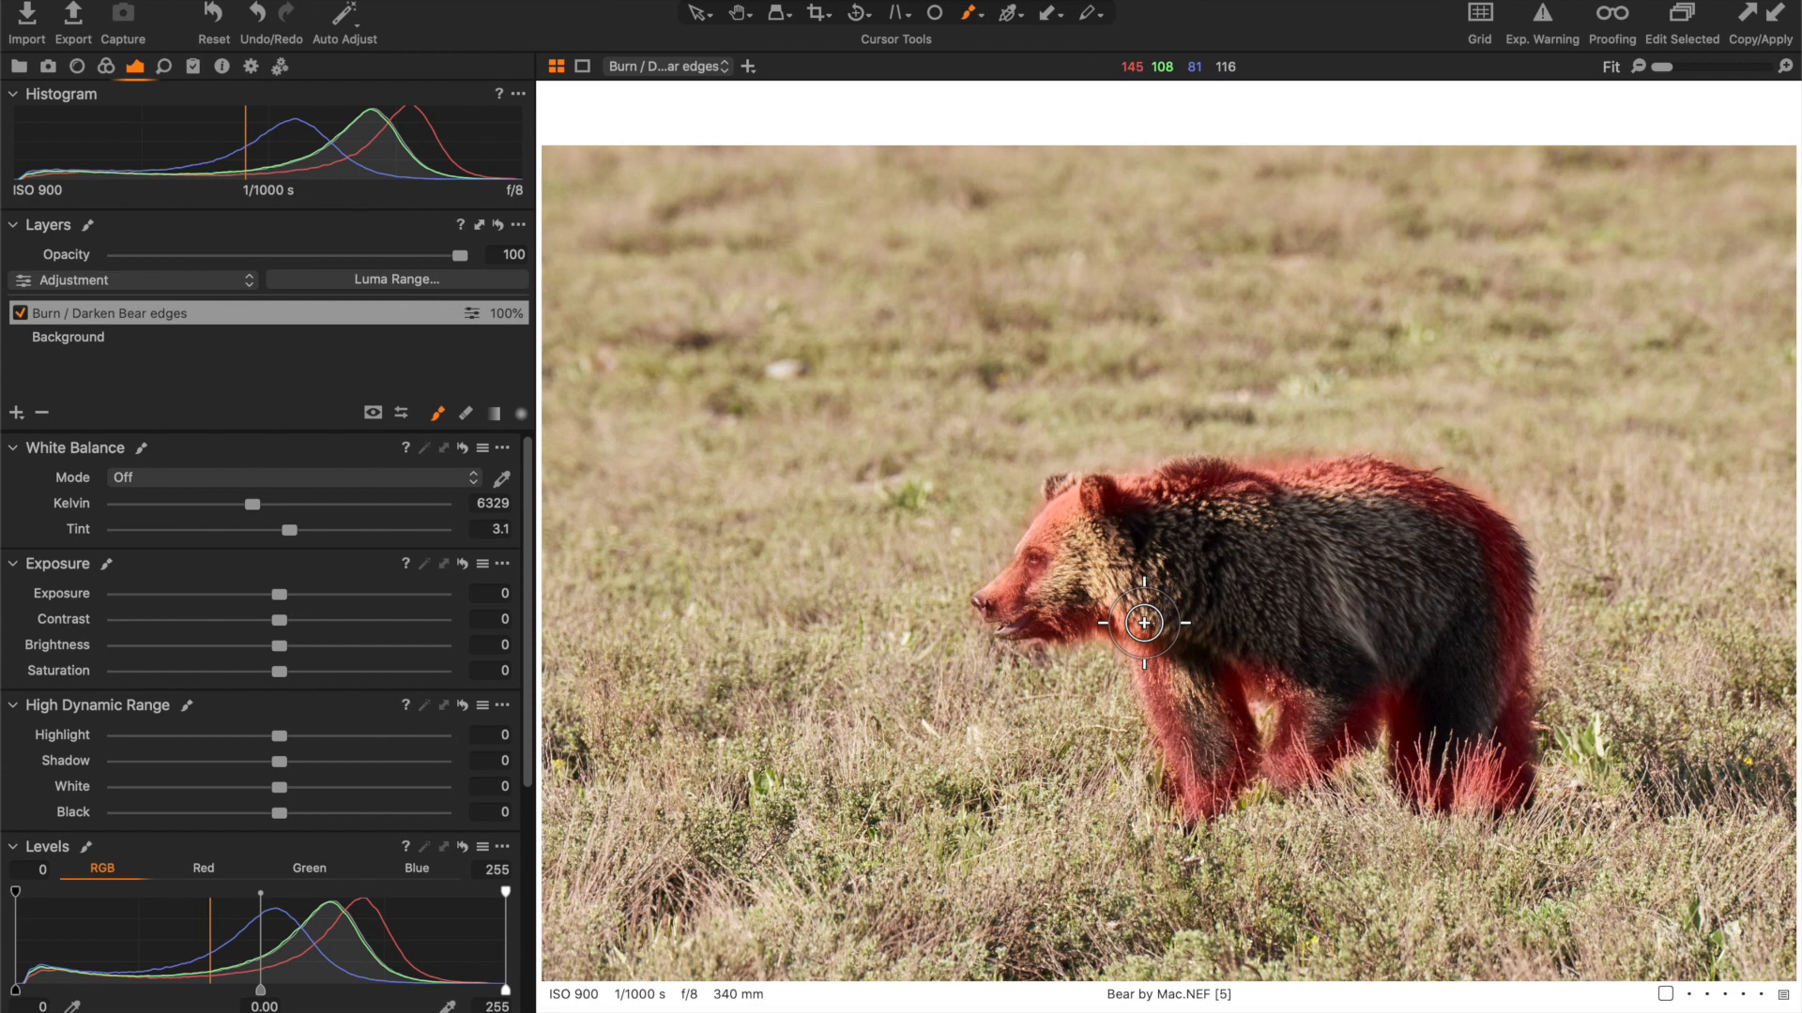
key(m)
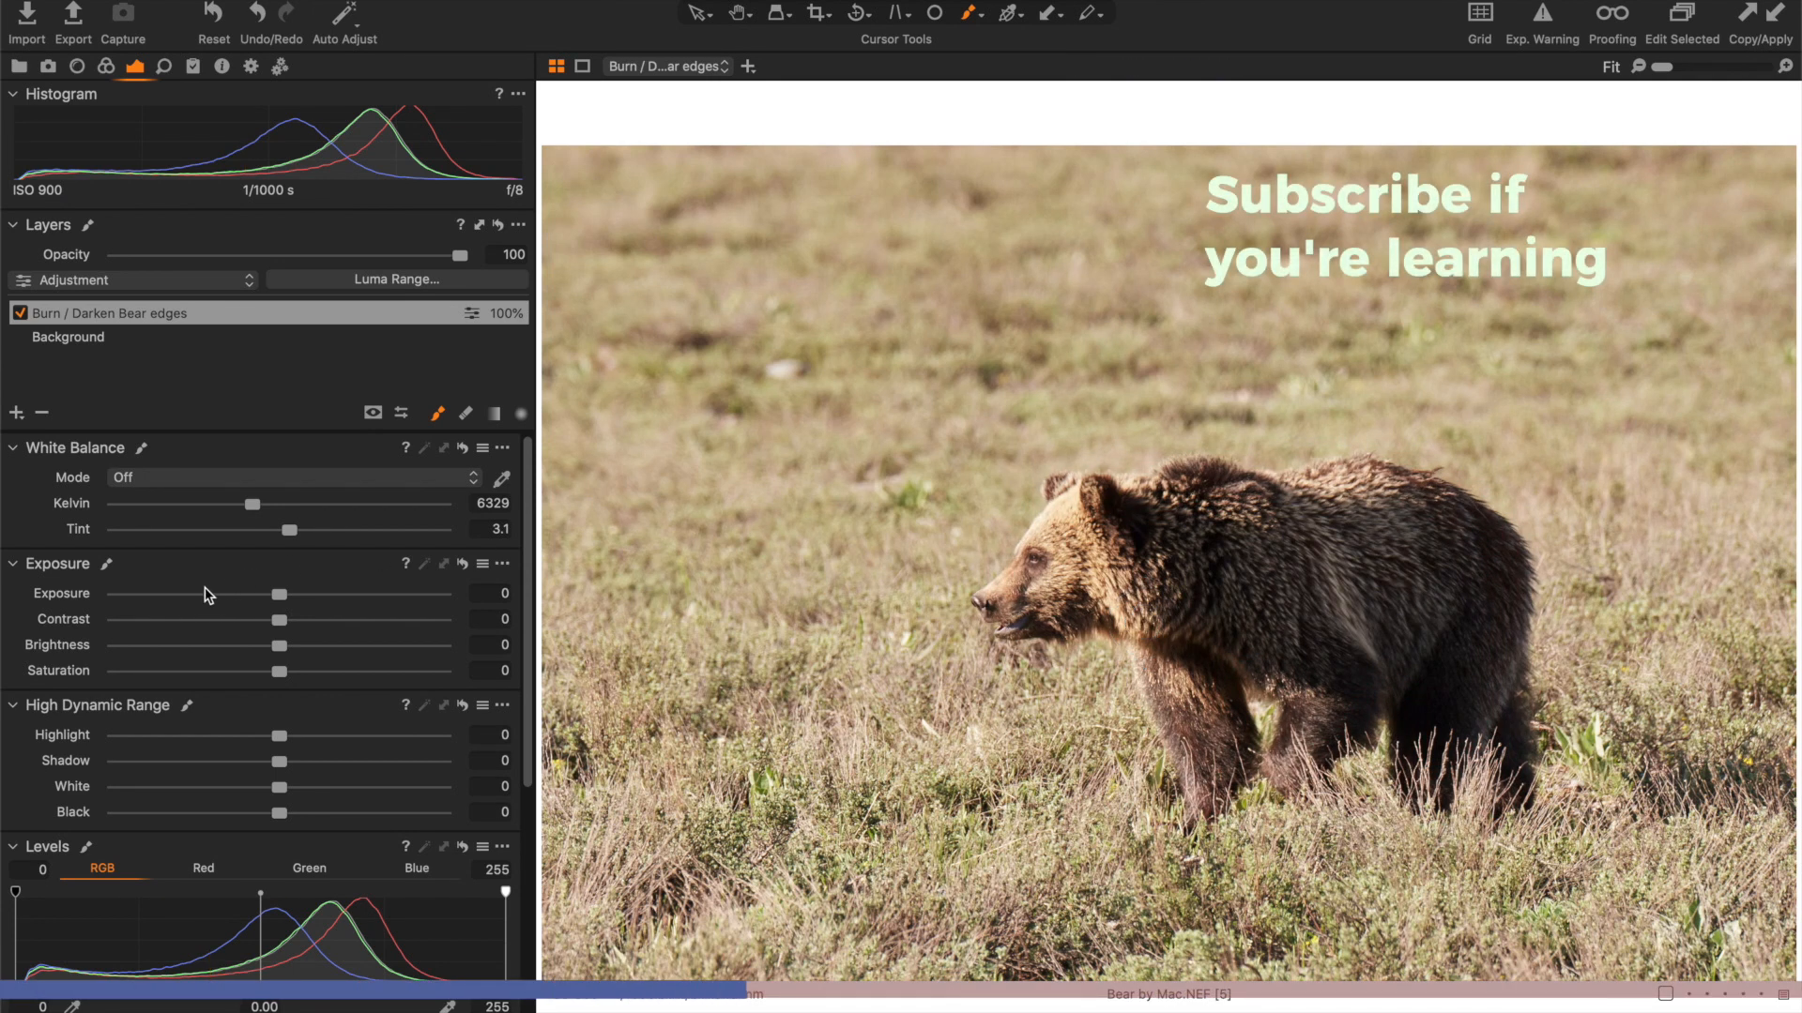
click(110, 593)
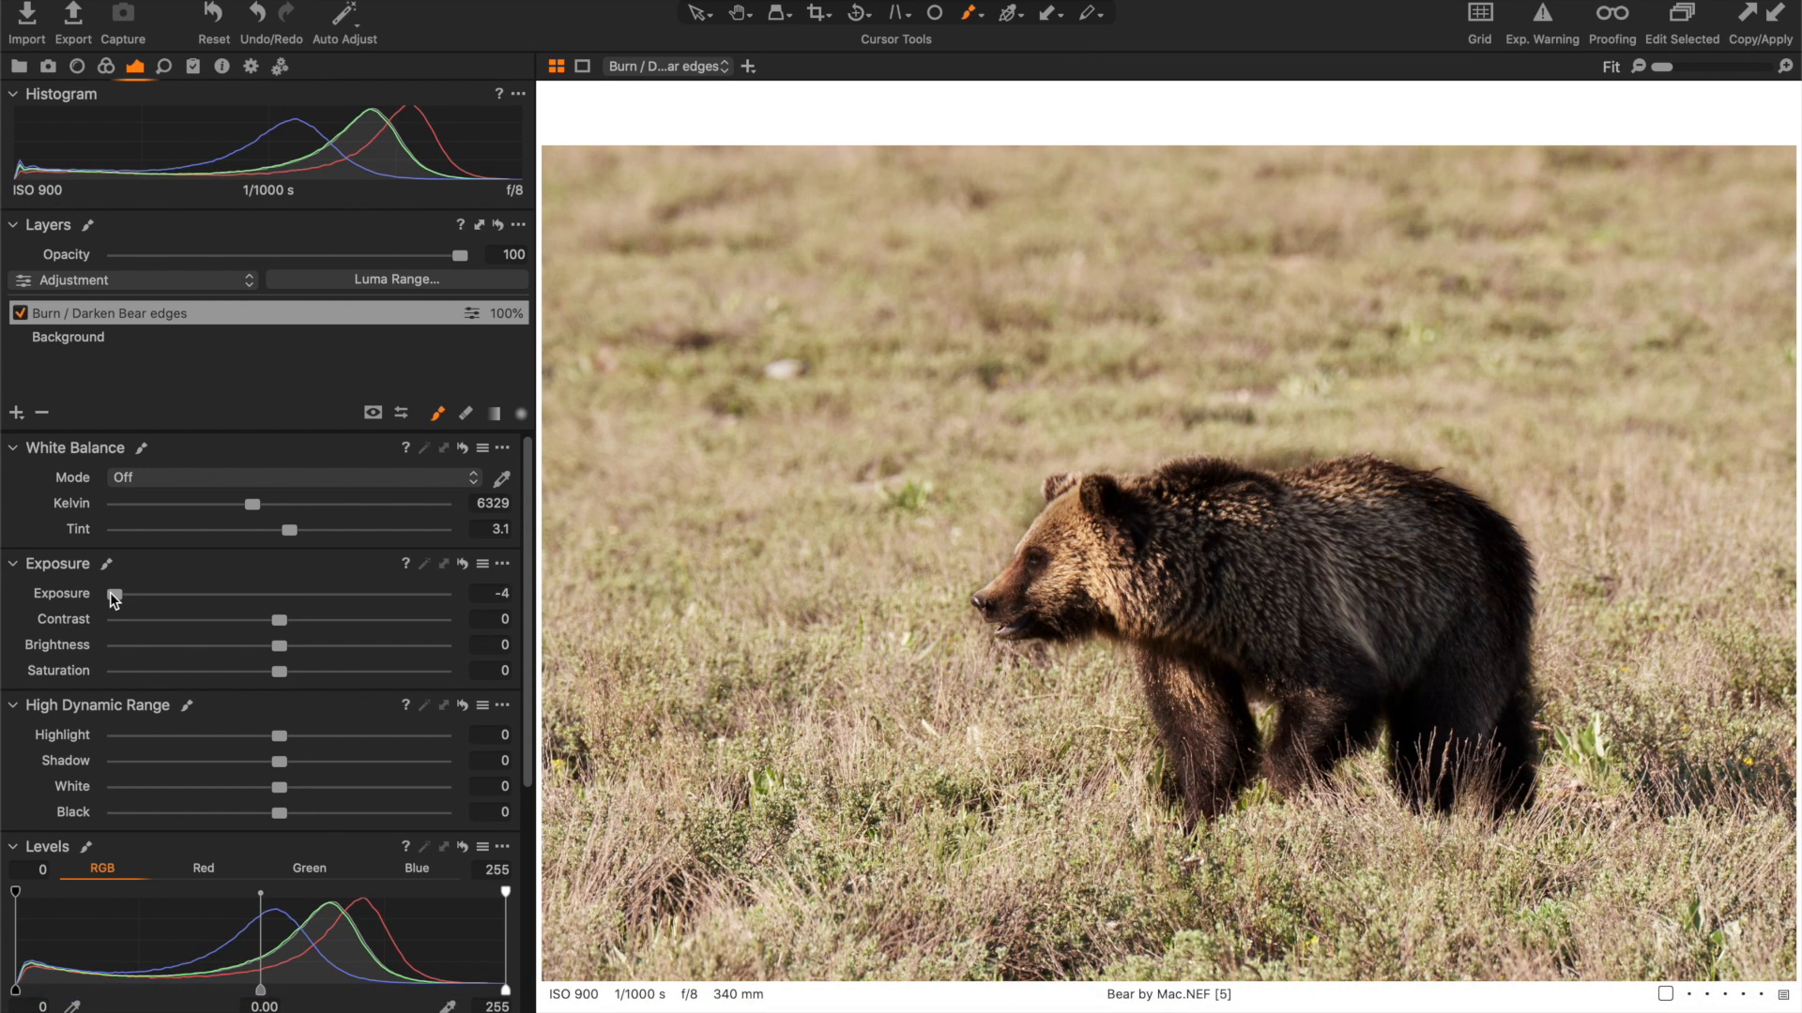
click(260, 594)
drag(260, 593, 262, 594)
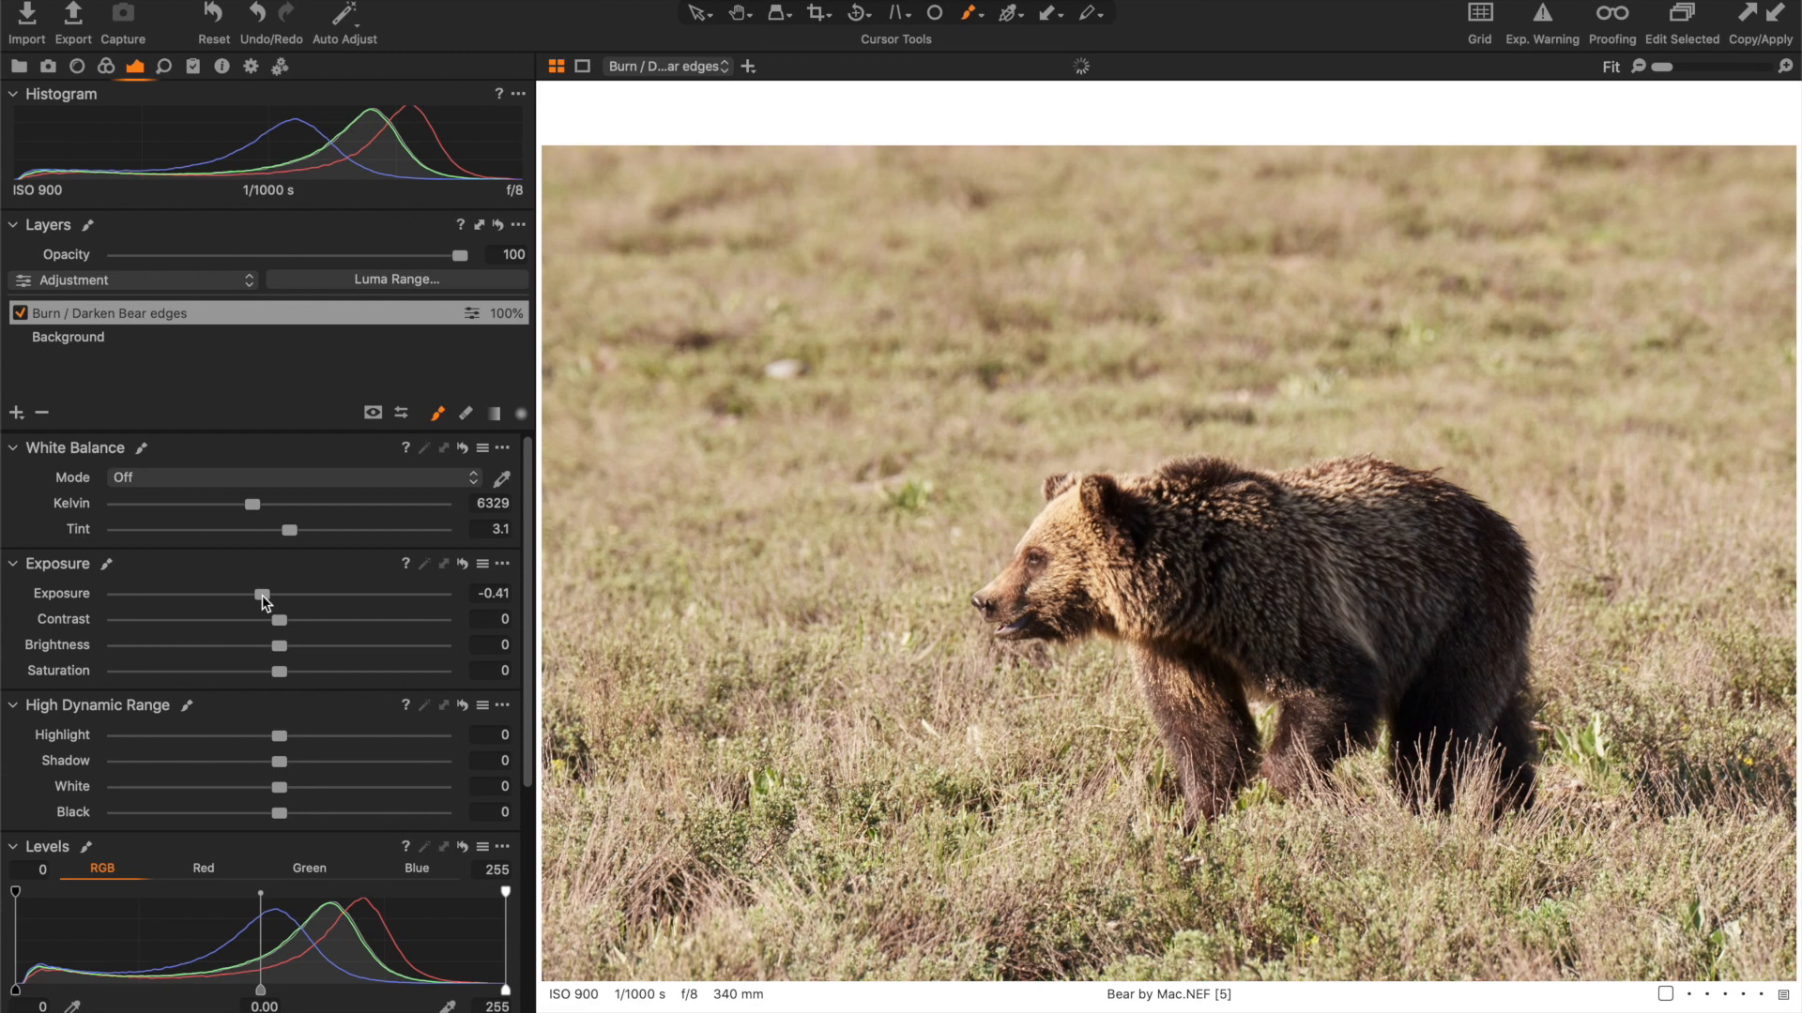
- Compare the bear with and without the "Burn / Darken Bear edges" layer
click(19, 314)
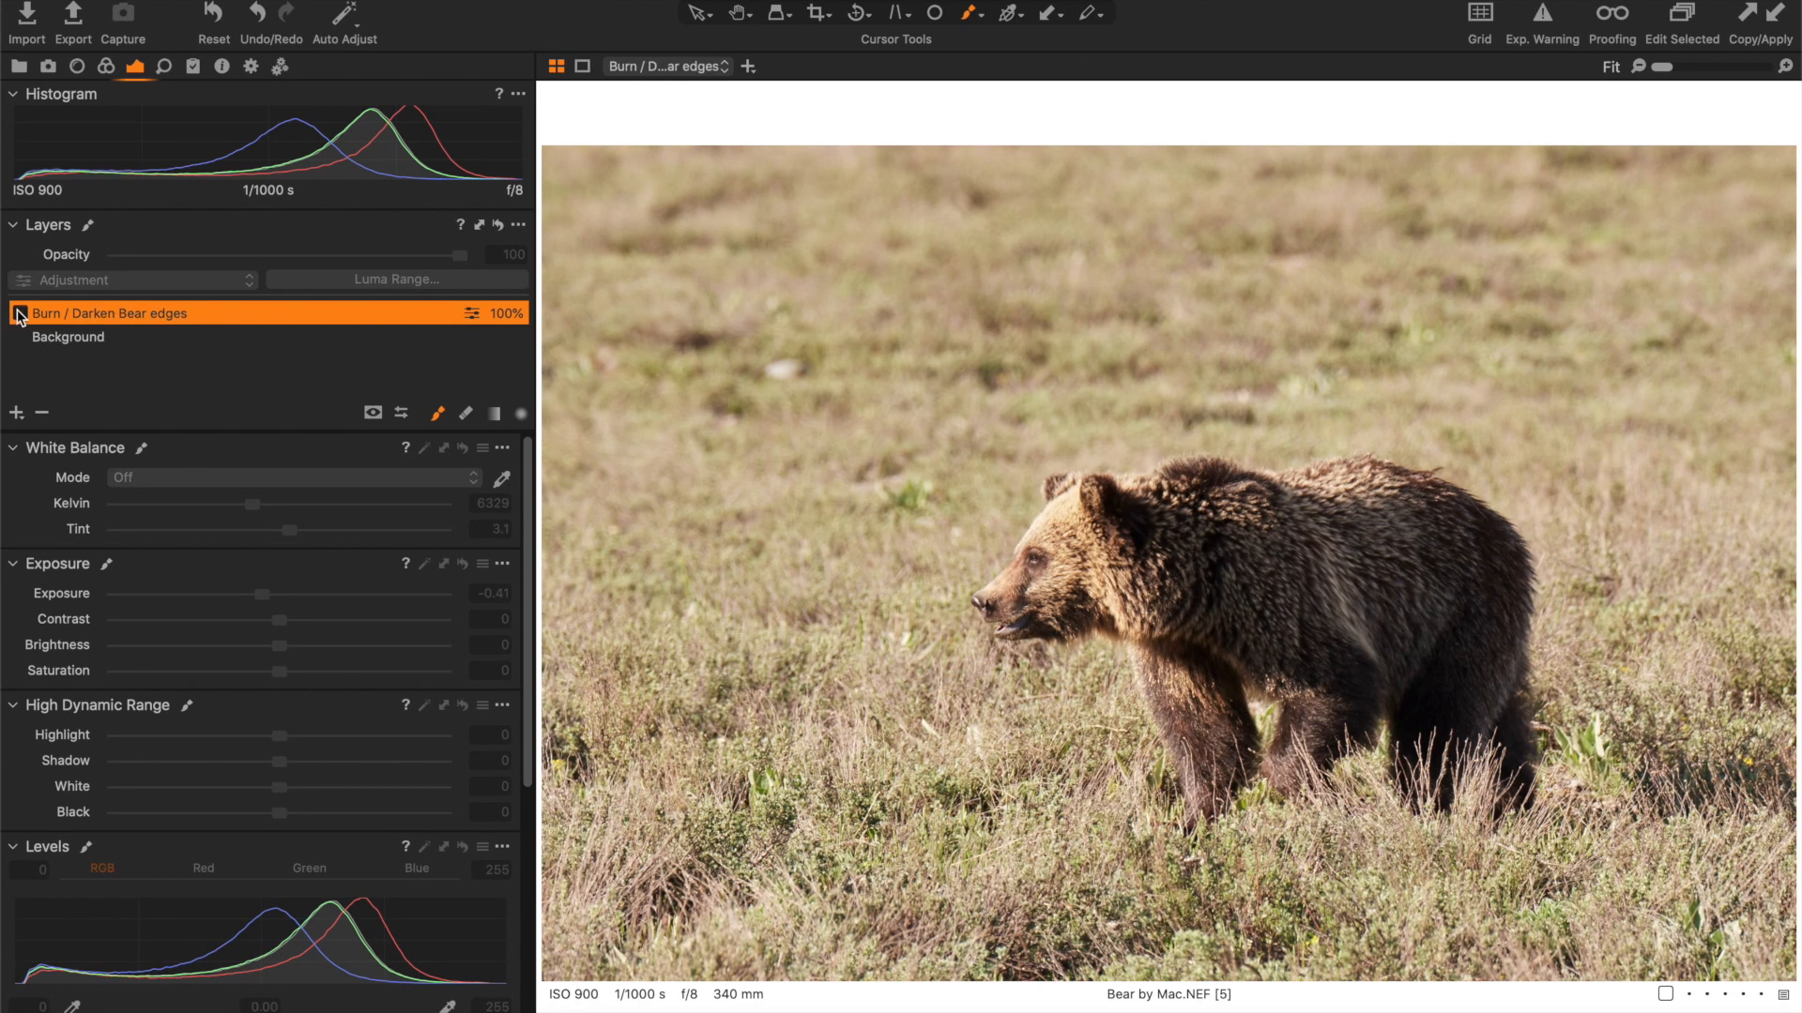
click(18, 314)
click(18, 314)
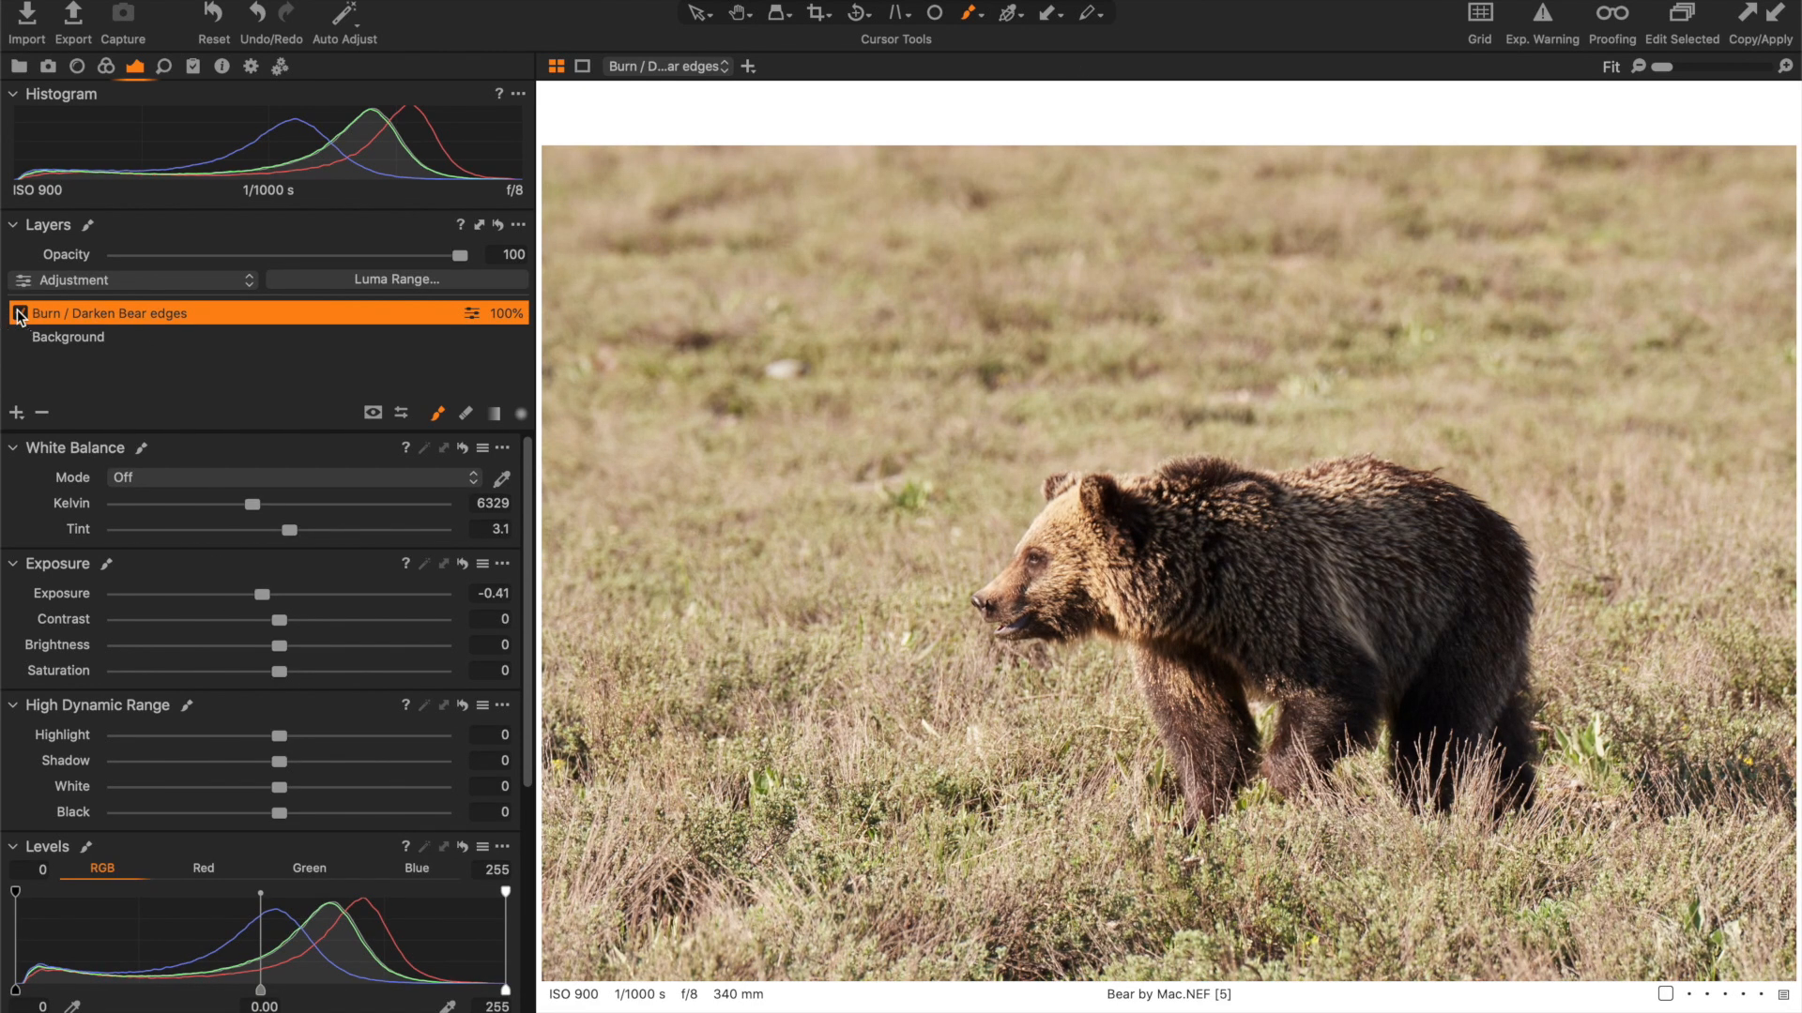
click(19, 314)
click(19, 314)
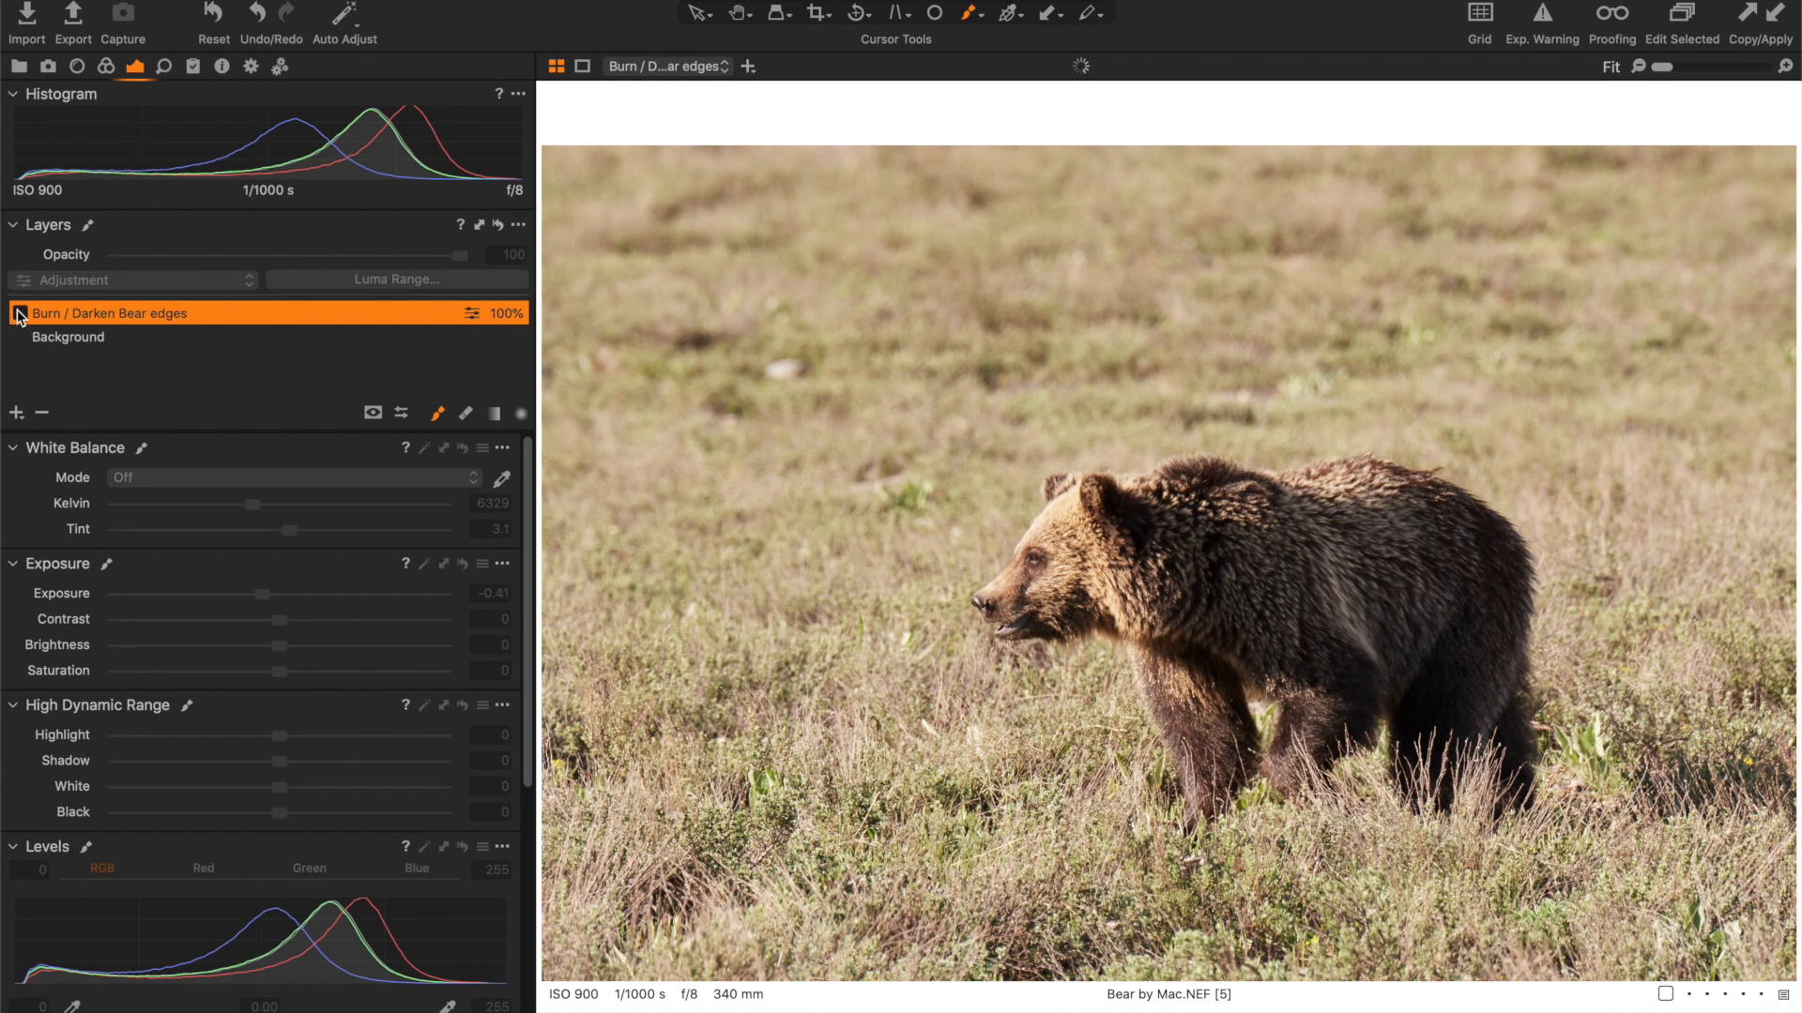
click(19, 315)
click(18, 315)
click(19, 314)
click(19, 314)
click(19, 315)
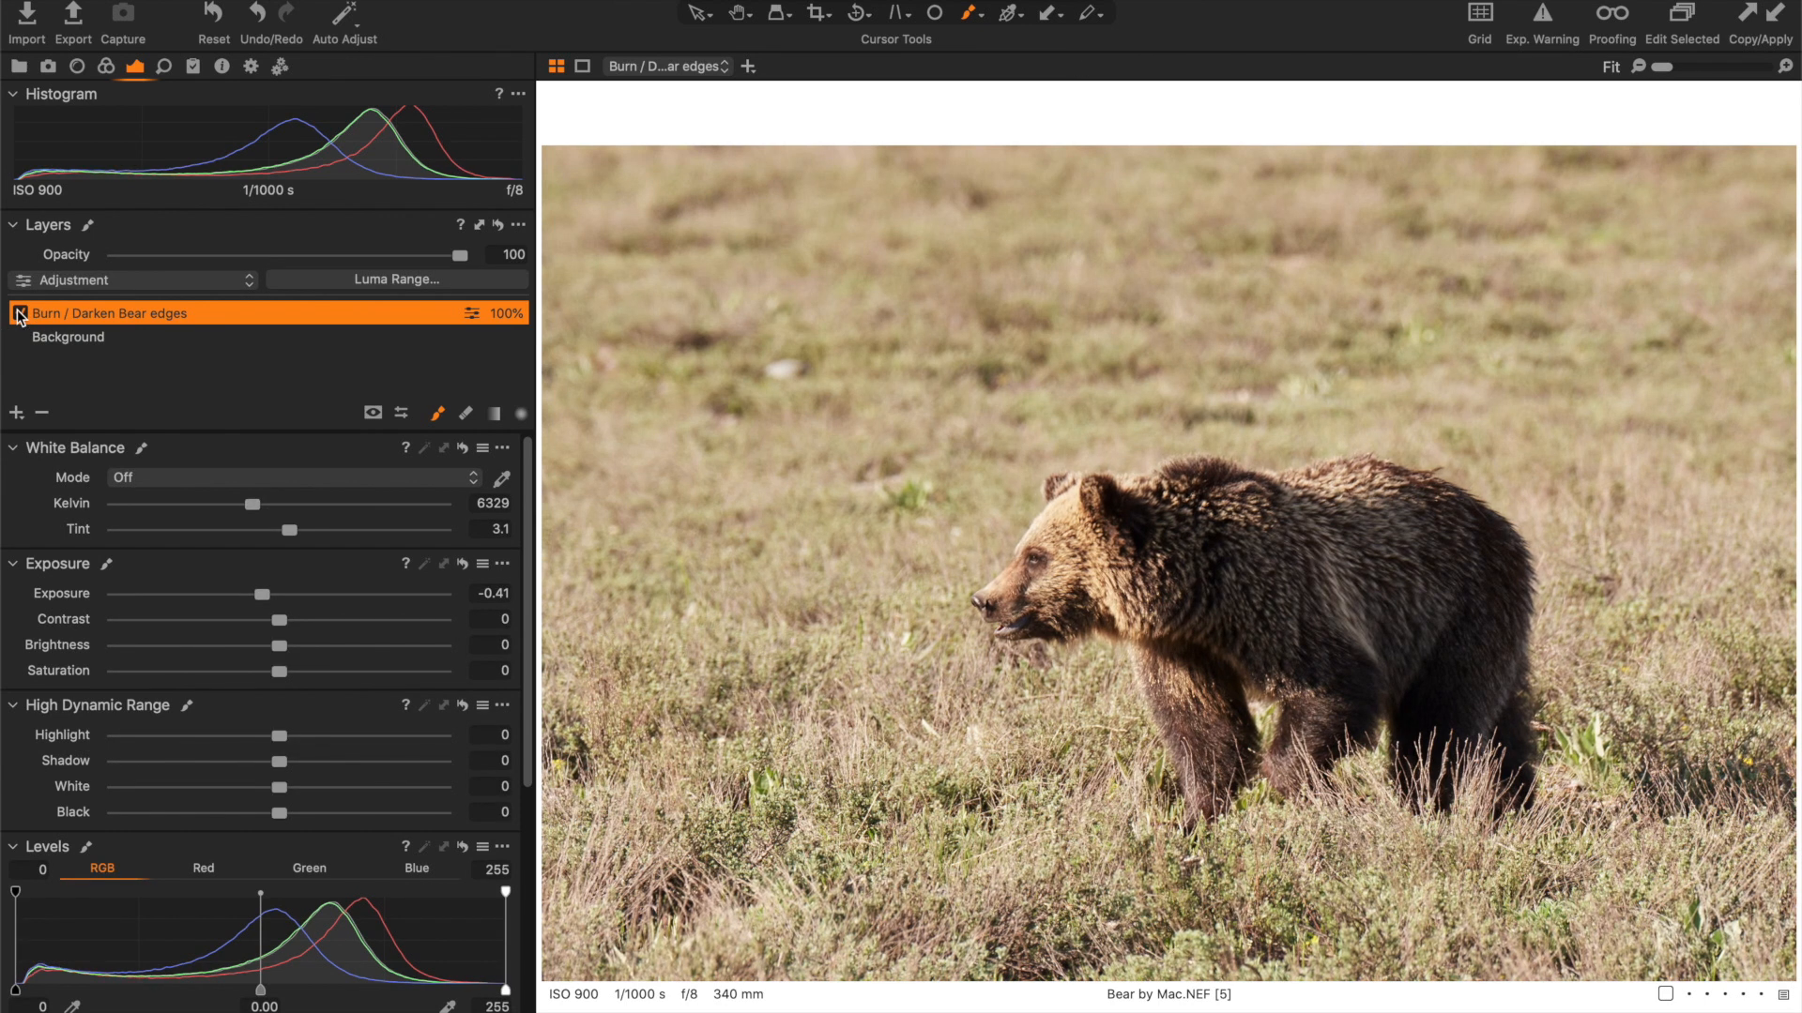
- Add a new filled adjustment layer and name it "Color adjustments"
click(16, 413)
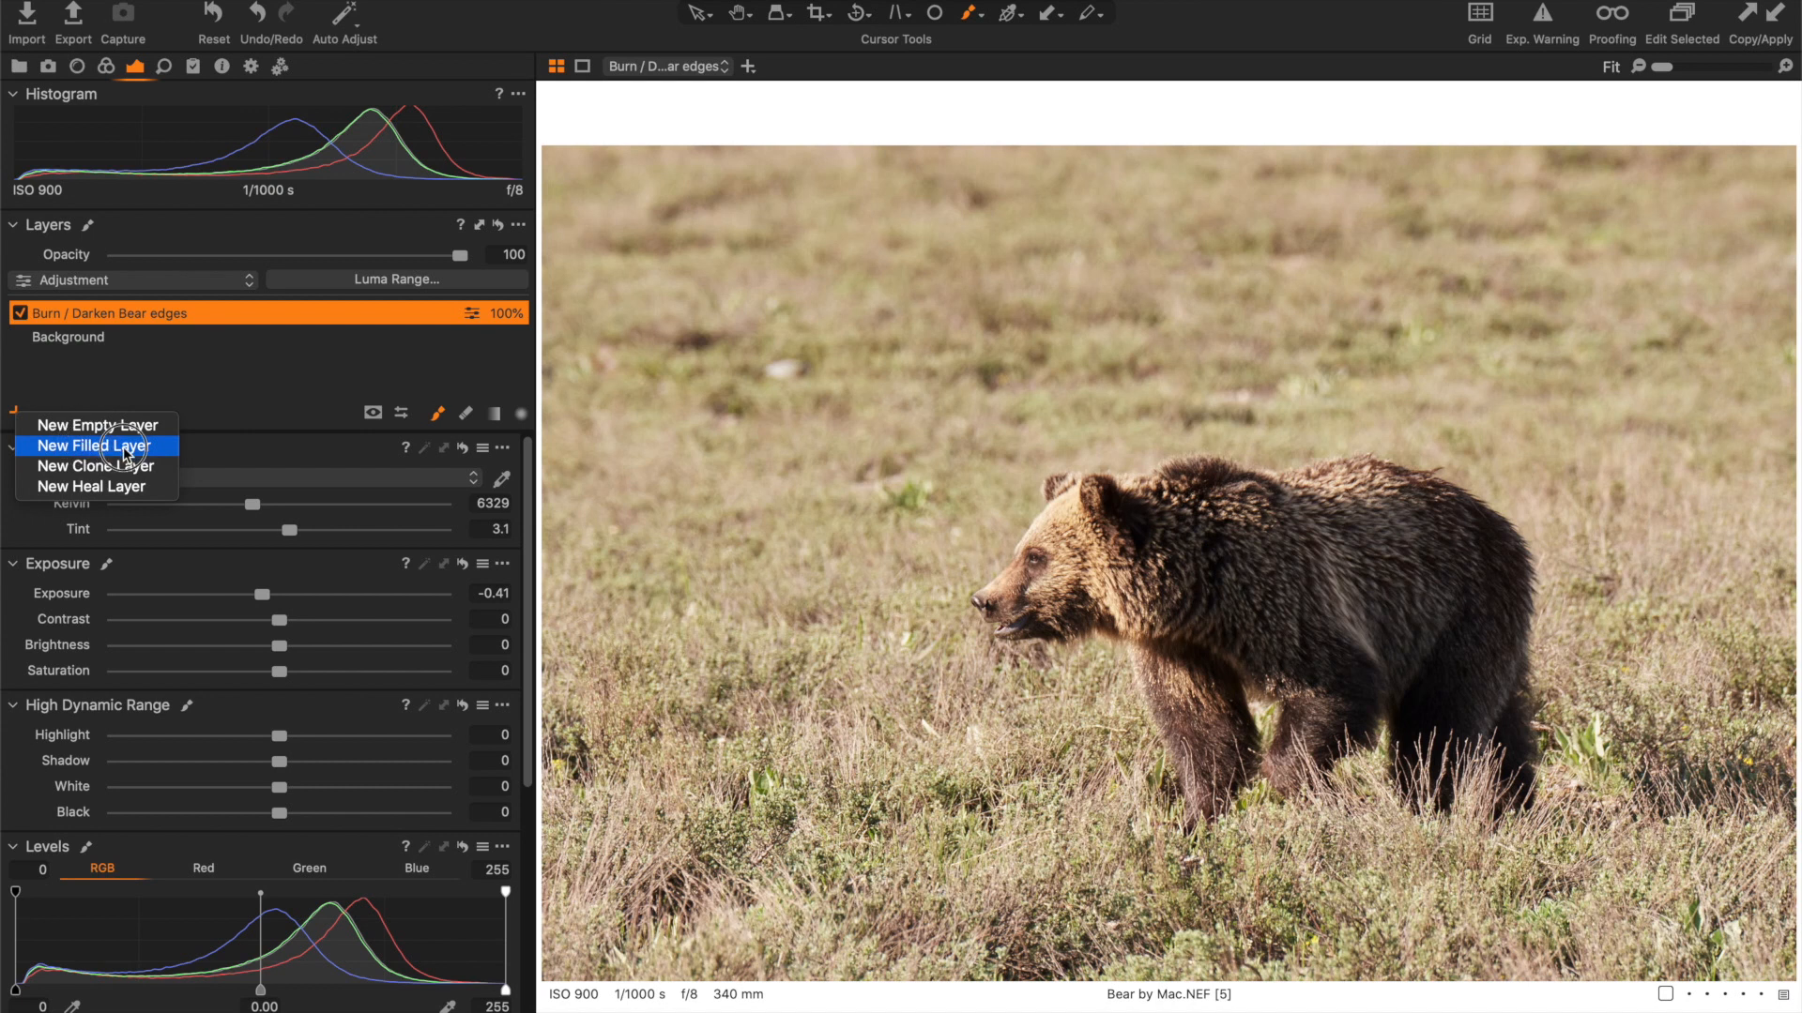
click(80, 446)
double_click(53, 319)
text(Color adjustments)
key(Return)
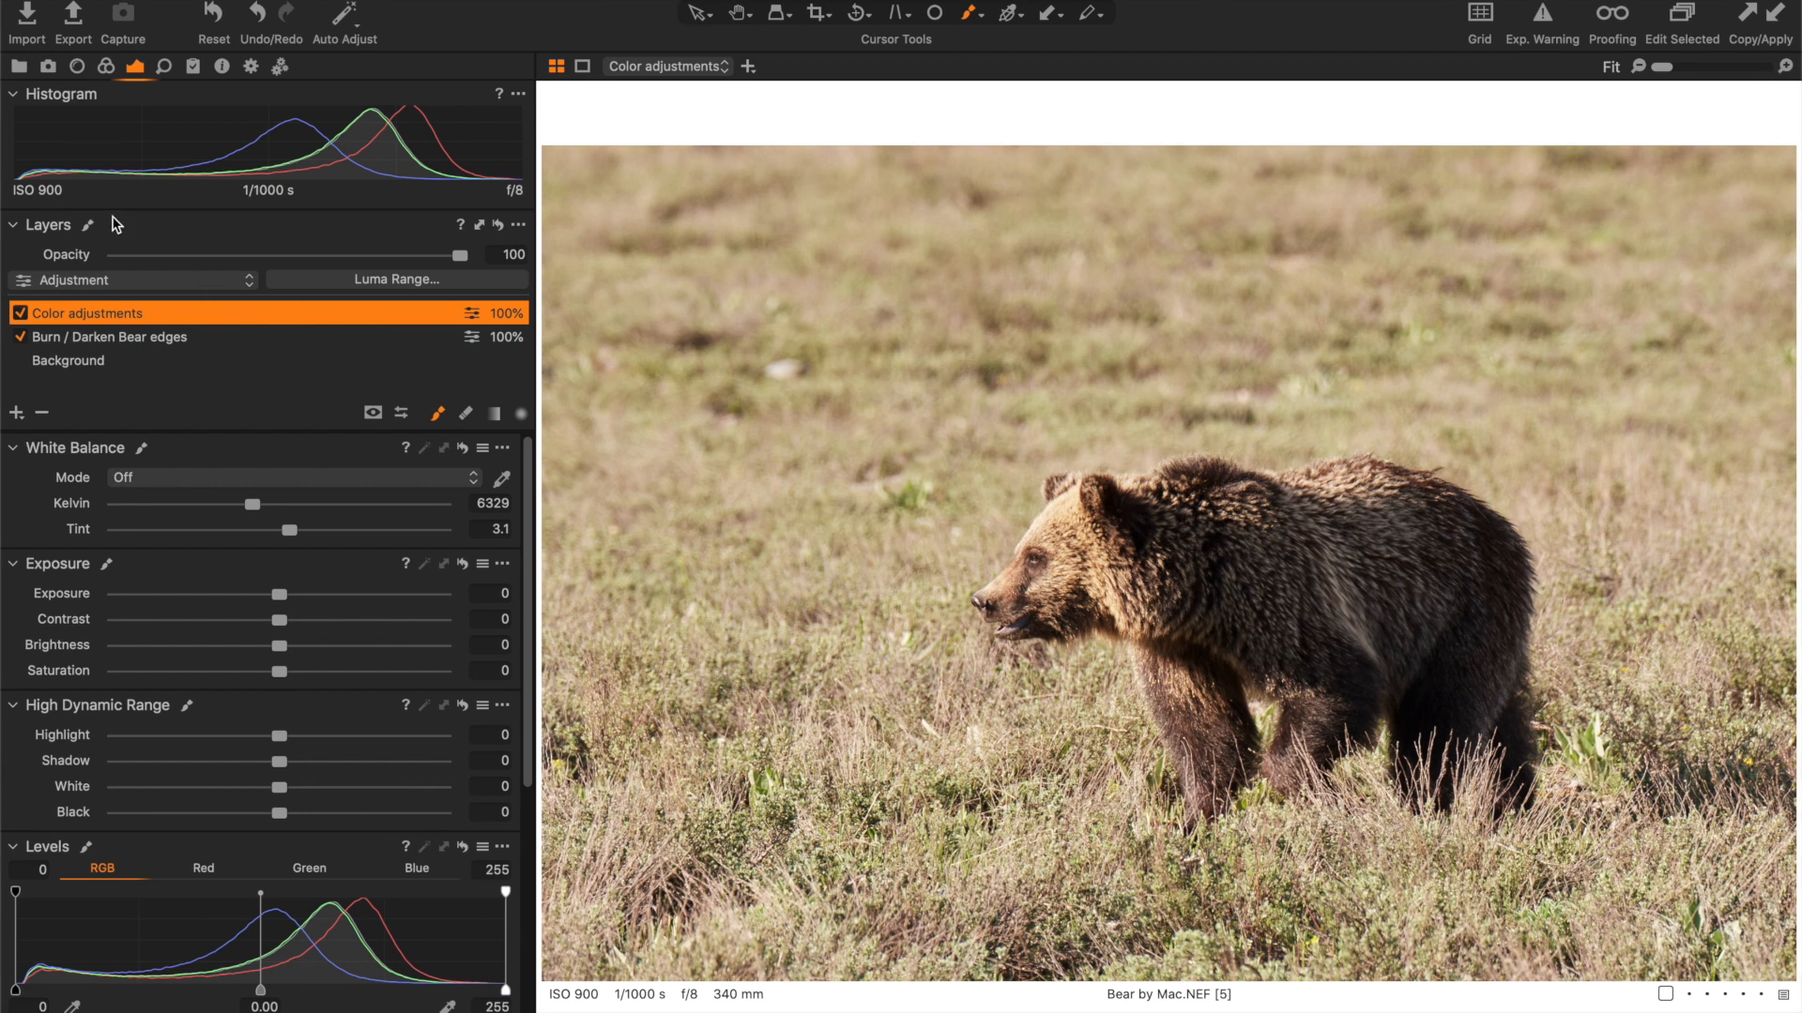
- Sample a green leaf in the foreground grass to select the green range in the basic Color Editor
click(108, 69)
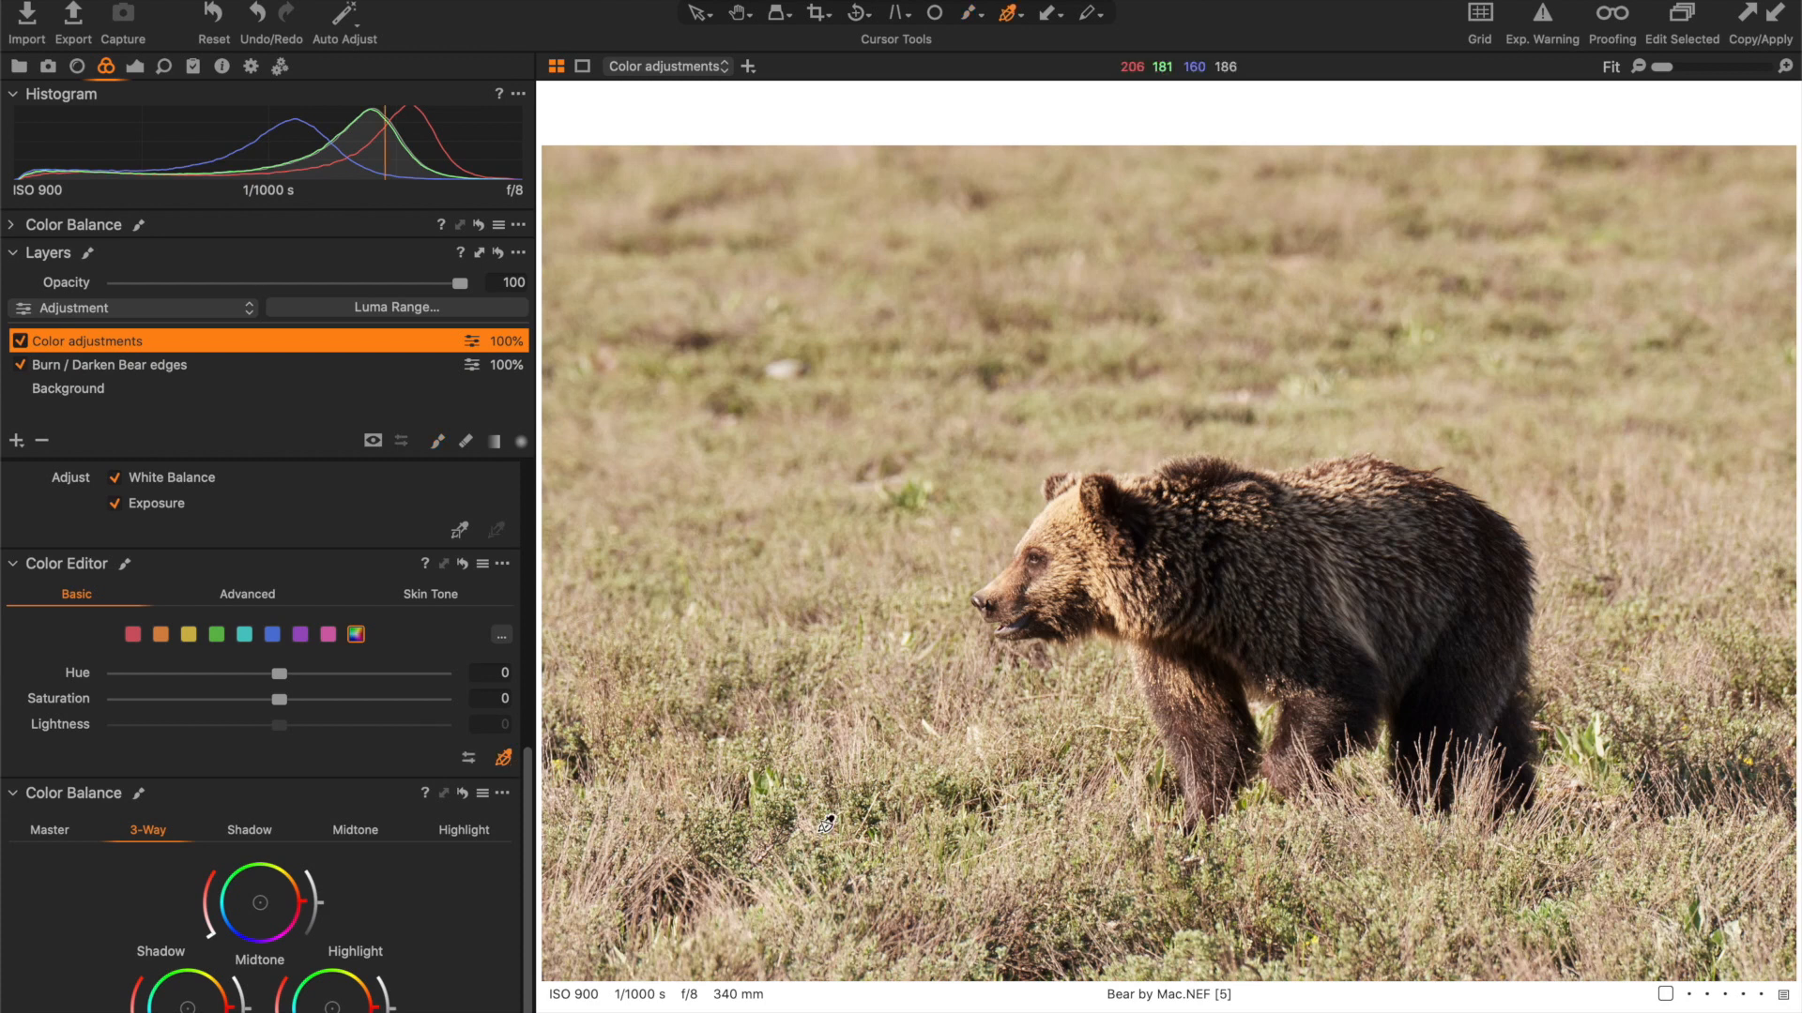
scroll(838, 856, up, 3)
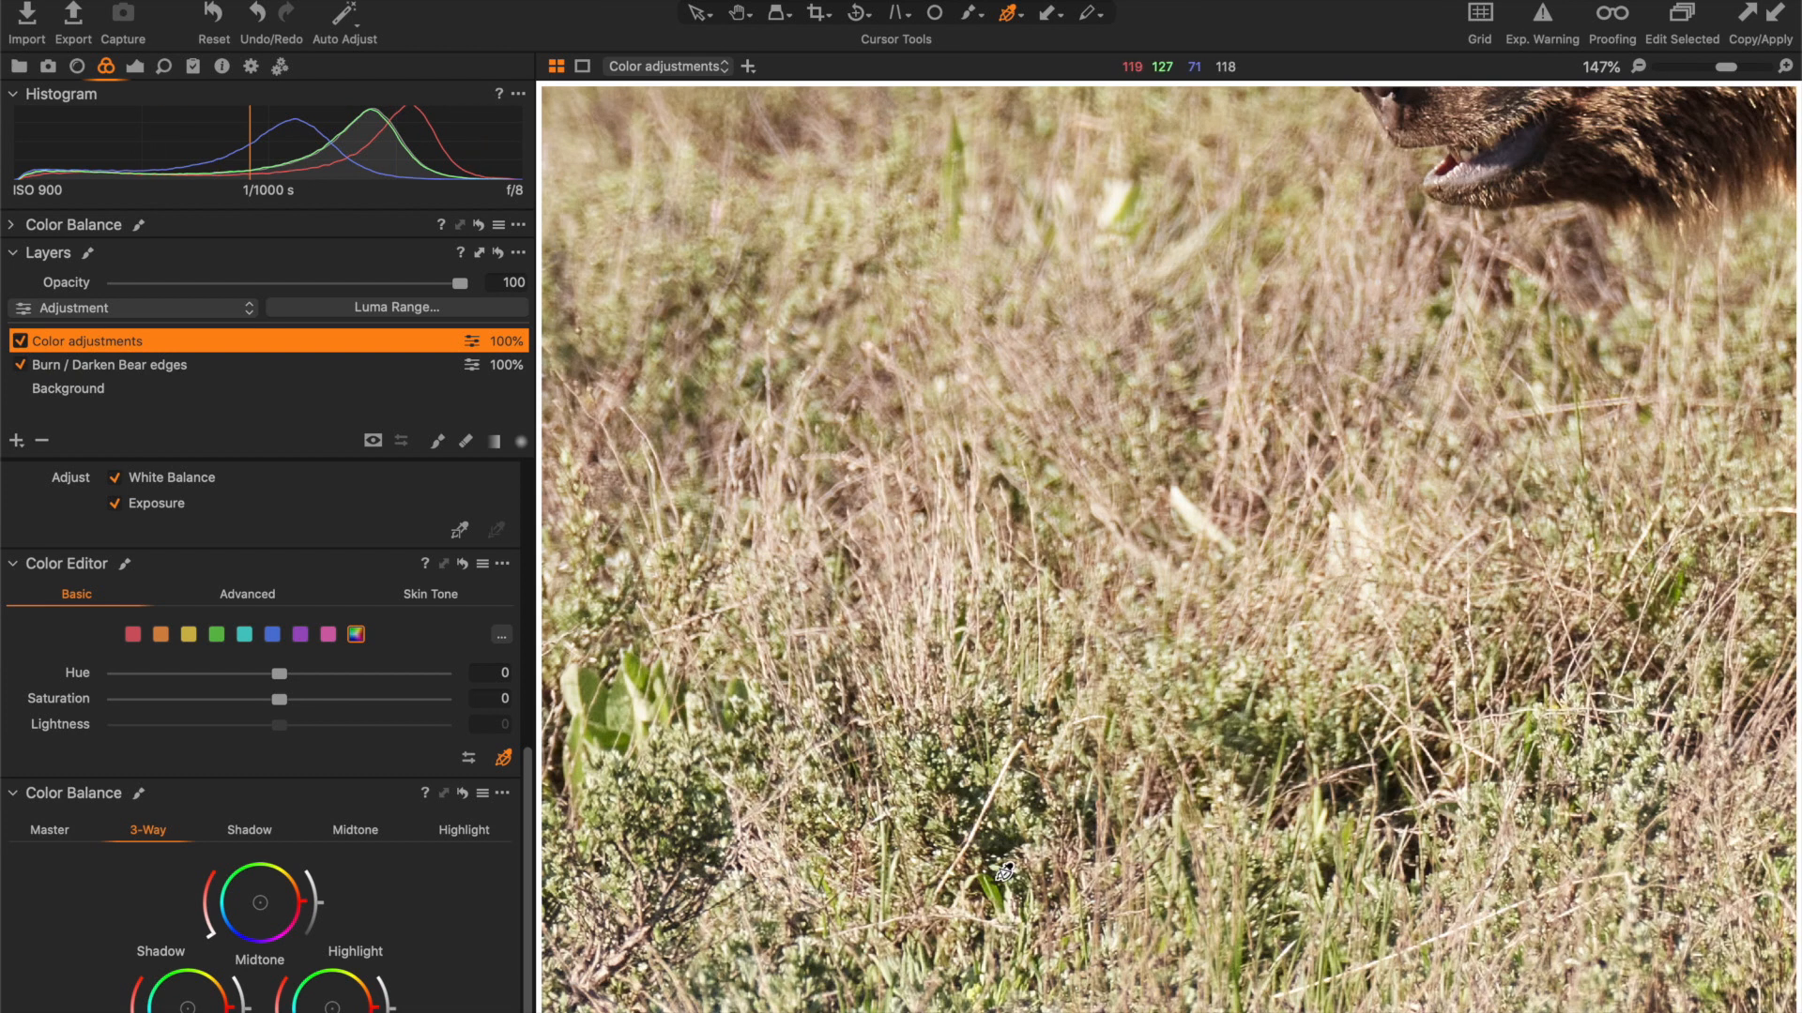
click(1000, 883)
key(h)
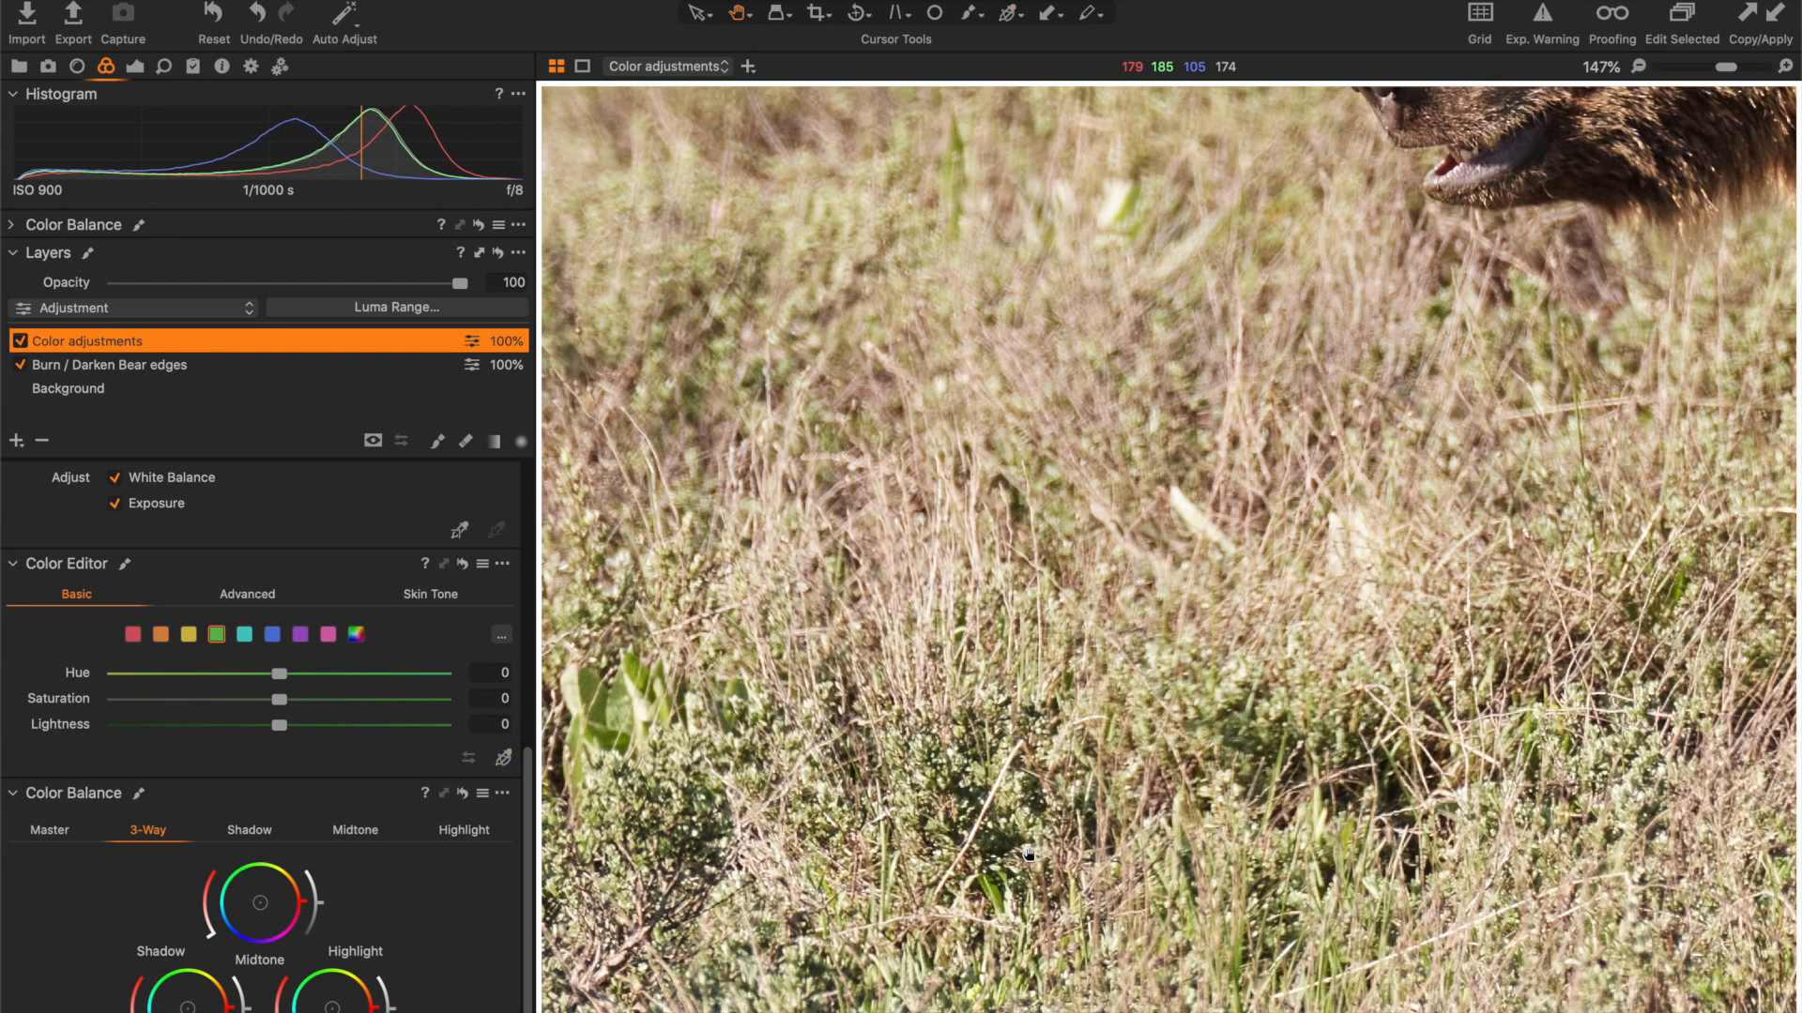
double_click(998, 886)
- Set the green range's hue to 23, saturation to 61.8 and lightness to 33.3
drag(176, 672, 85, 674)
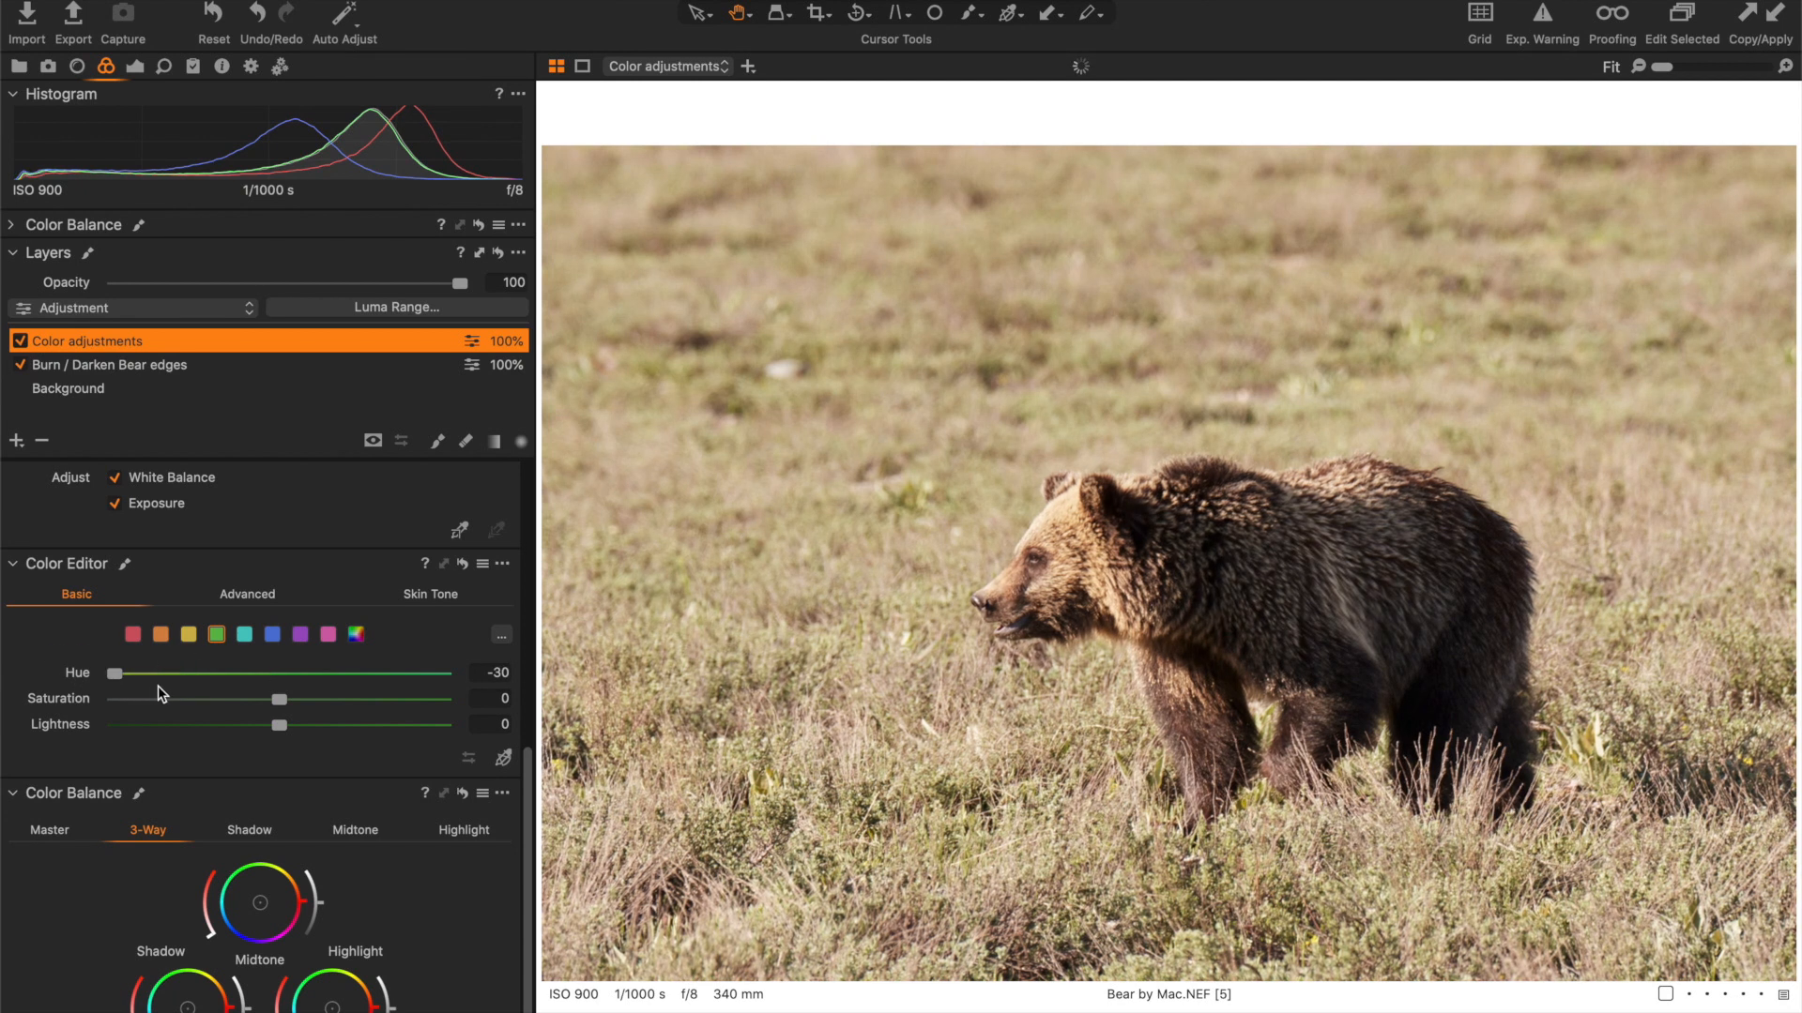
drag(120, 672, 409, 679)
drag(271, 701, 77, 705)
drag(114, 700, 385, 700)
drag(279, 725, 5, 726)
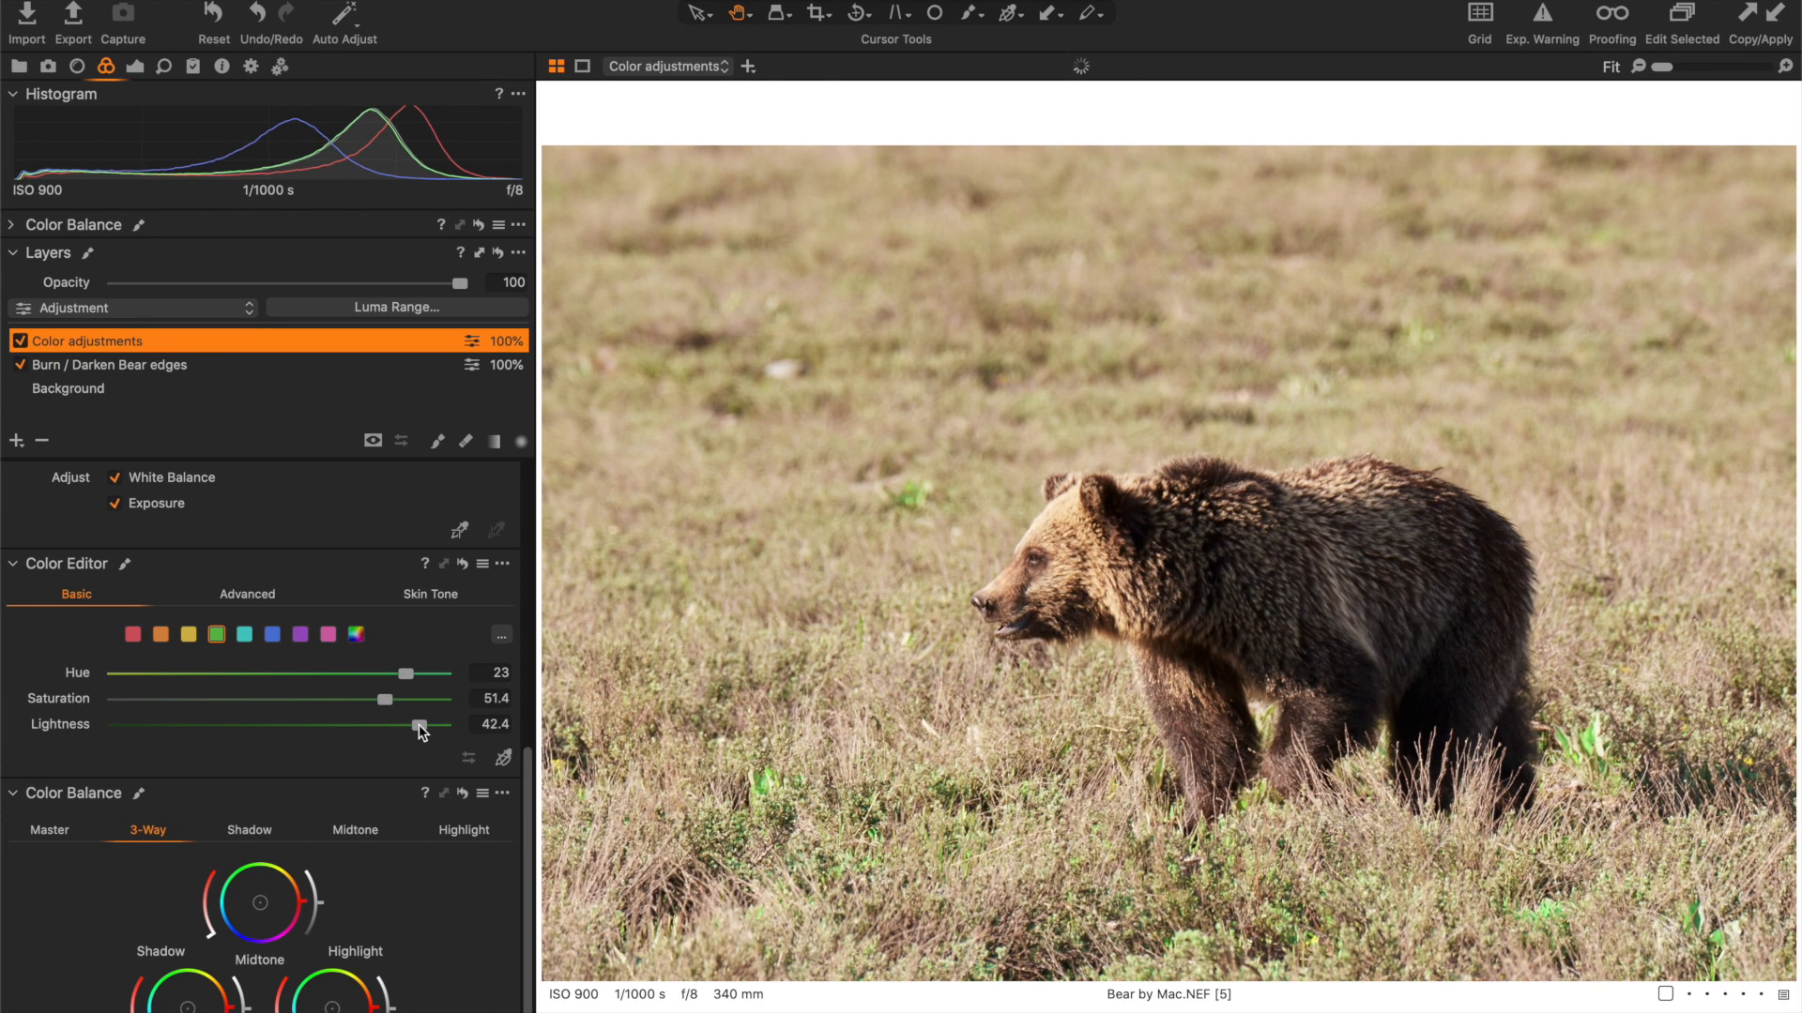
click(98, 730)
drag(98, 730, 408, 709)
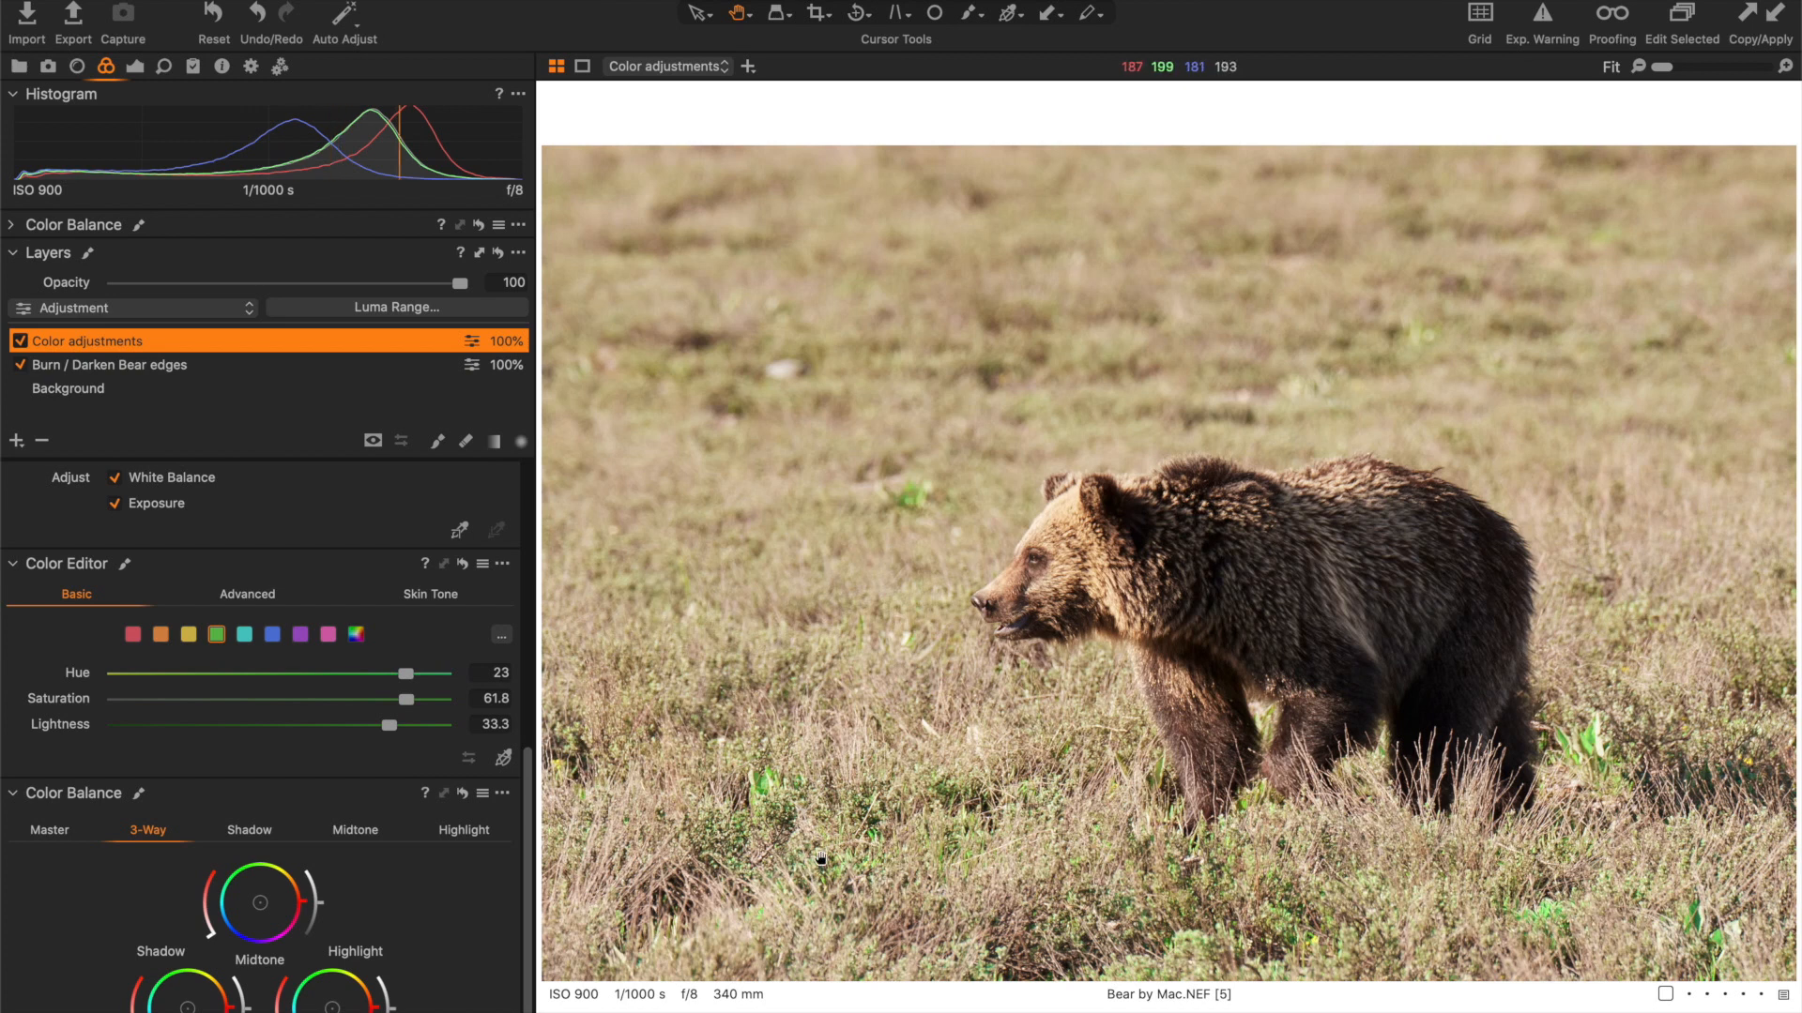
- Set the yellow range's hue to -14.8, saturation to 37 and lightness to -25.1
click(191, 633)
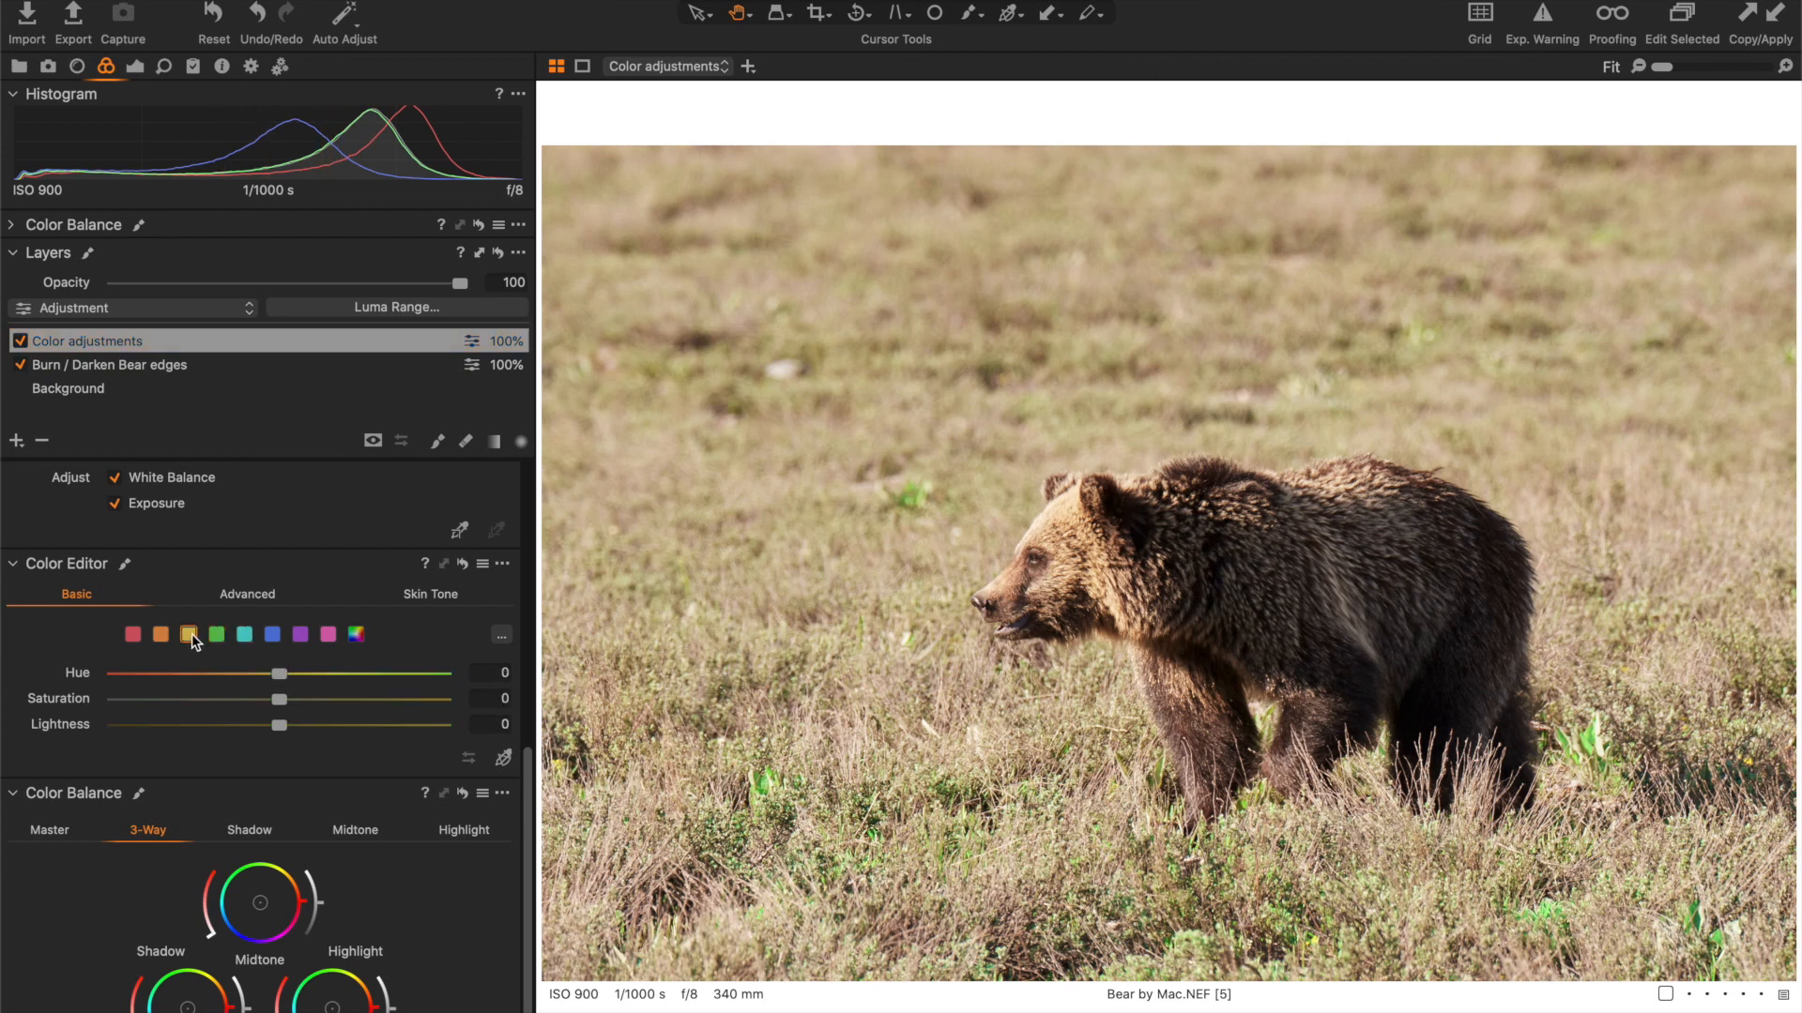
drag(279, 699, 20, 705)
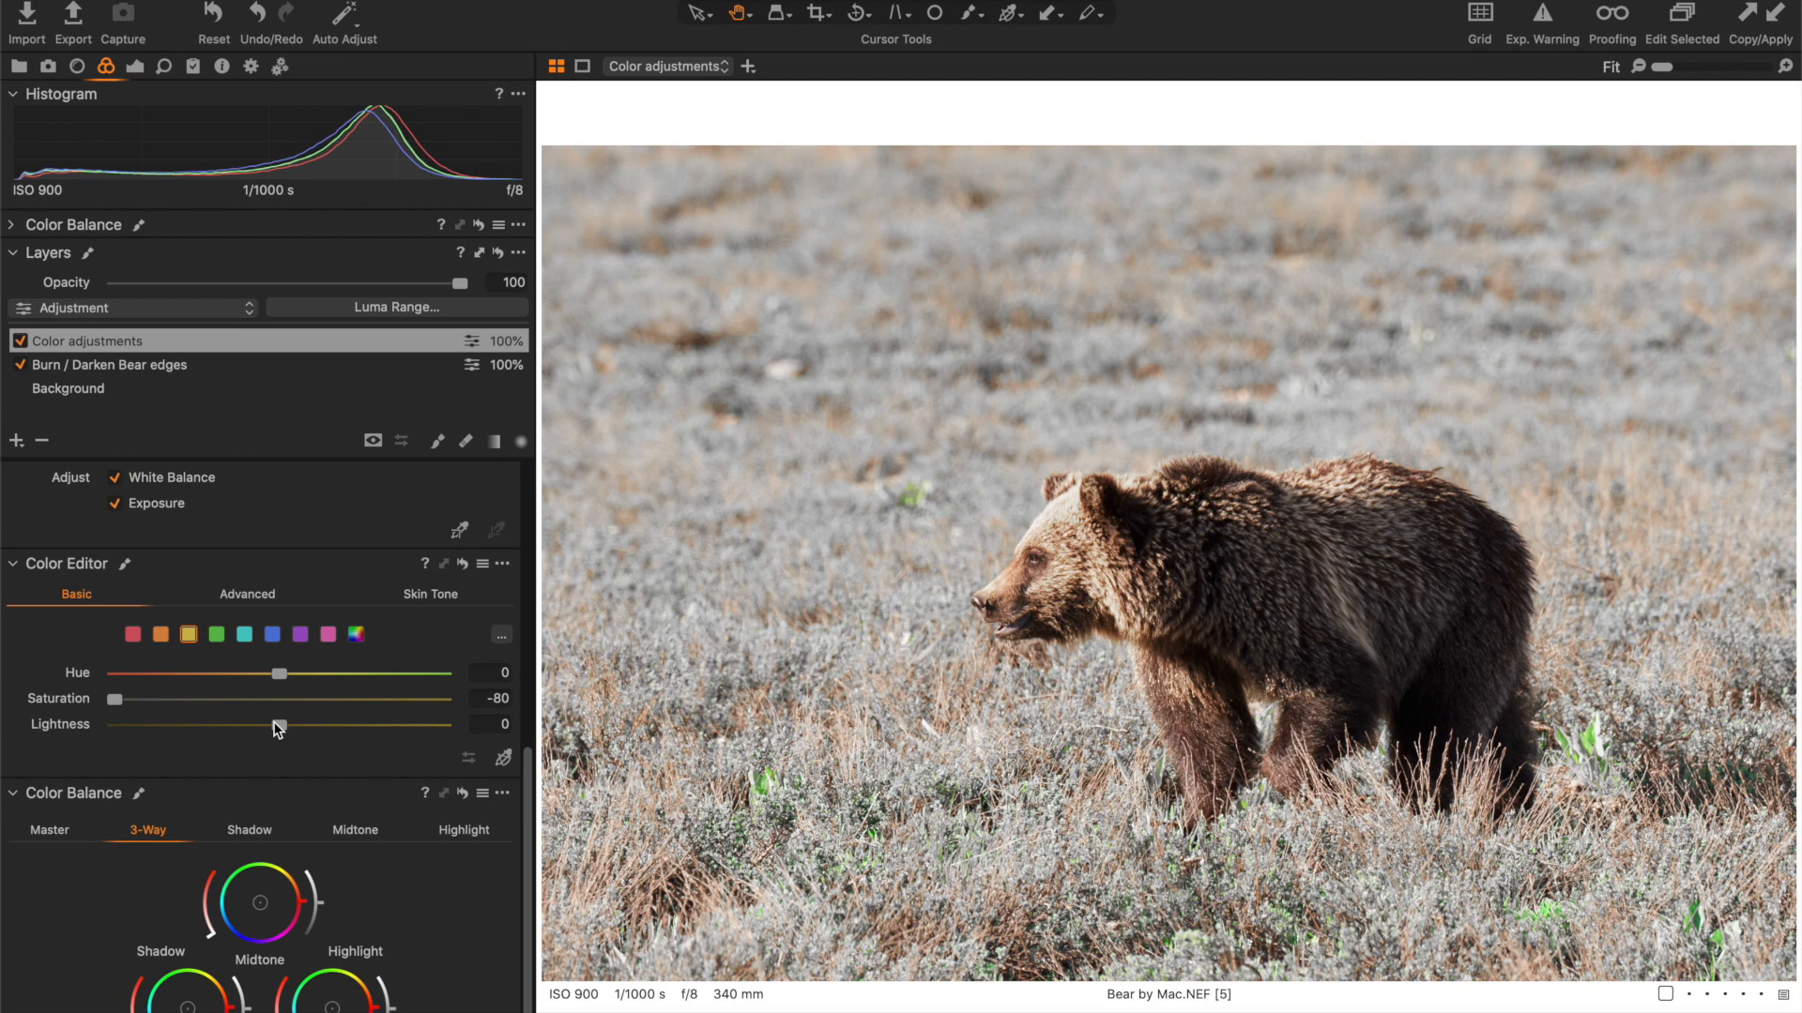
drag(395, 702, 502, 706)
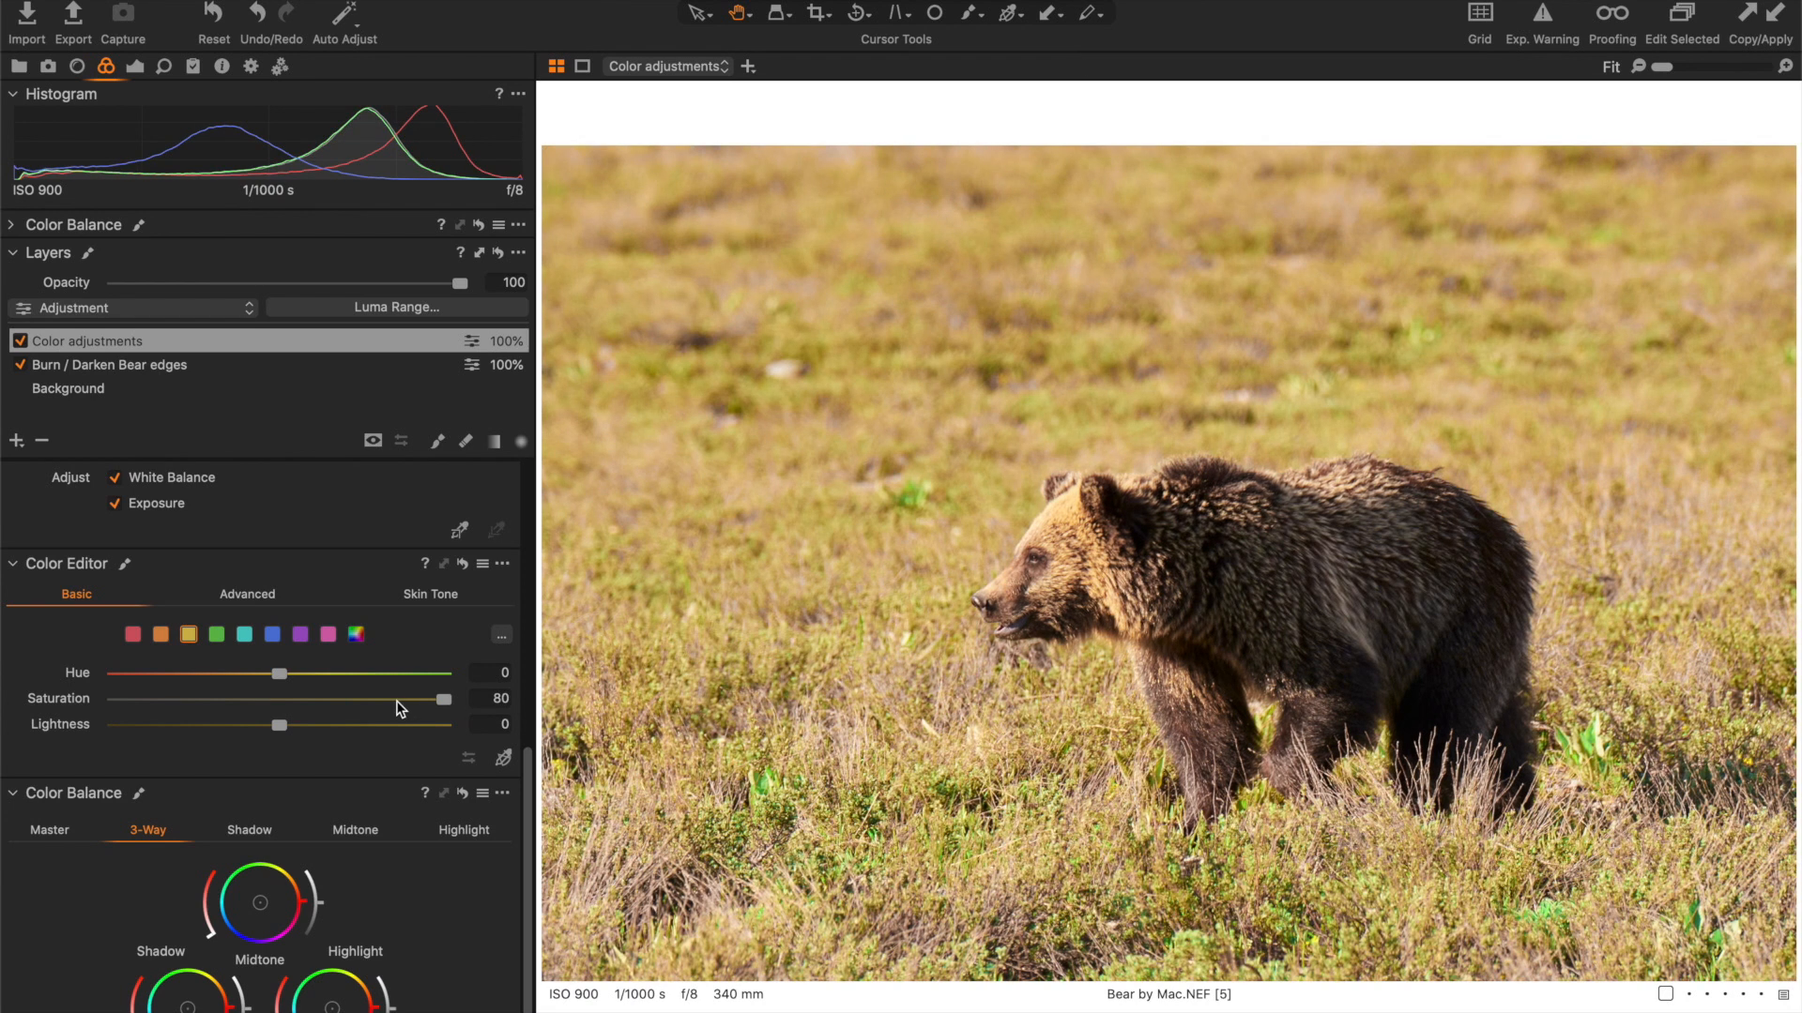
click(356, 701)
drag(281, 674, 196, 680)
click(177, 727)
drag(181, 734, 428, 732)
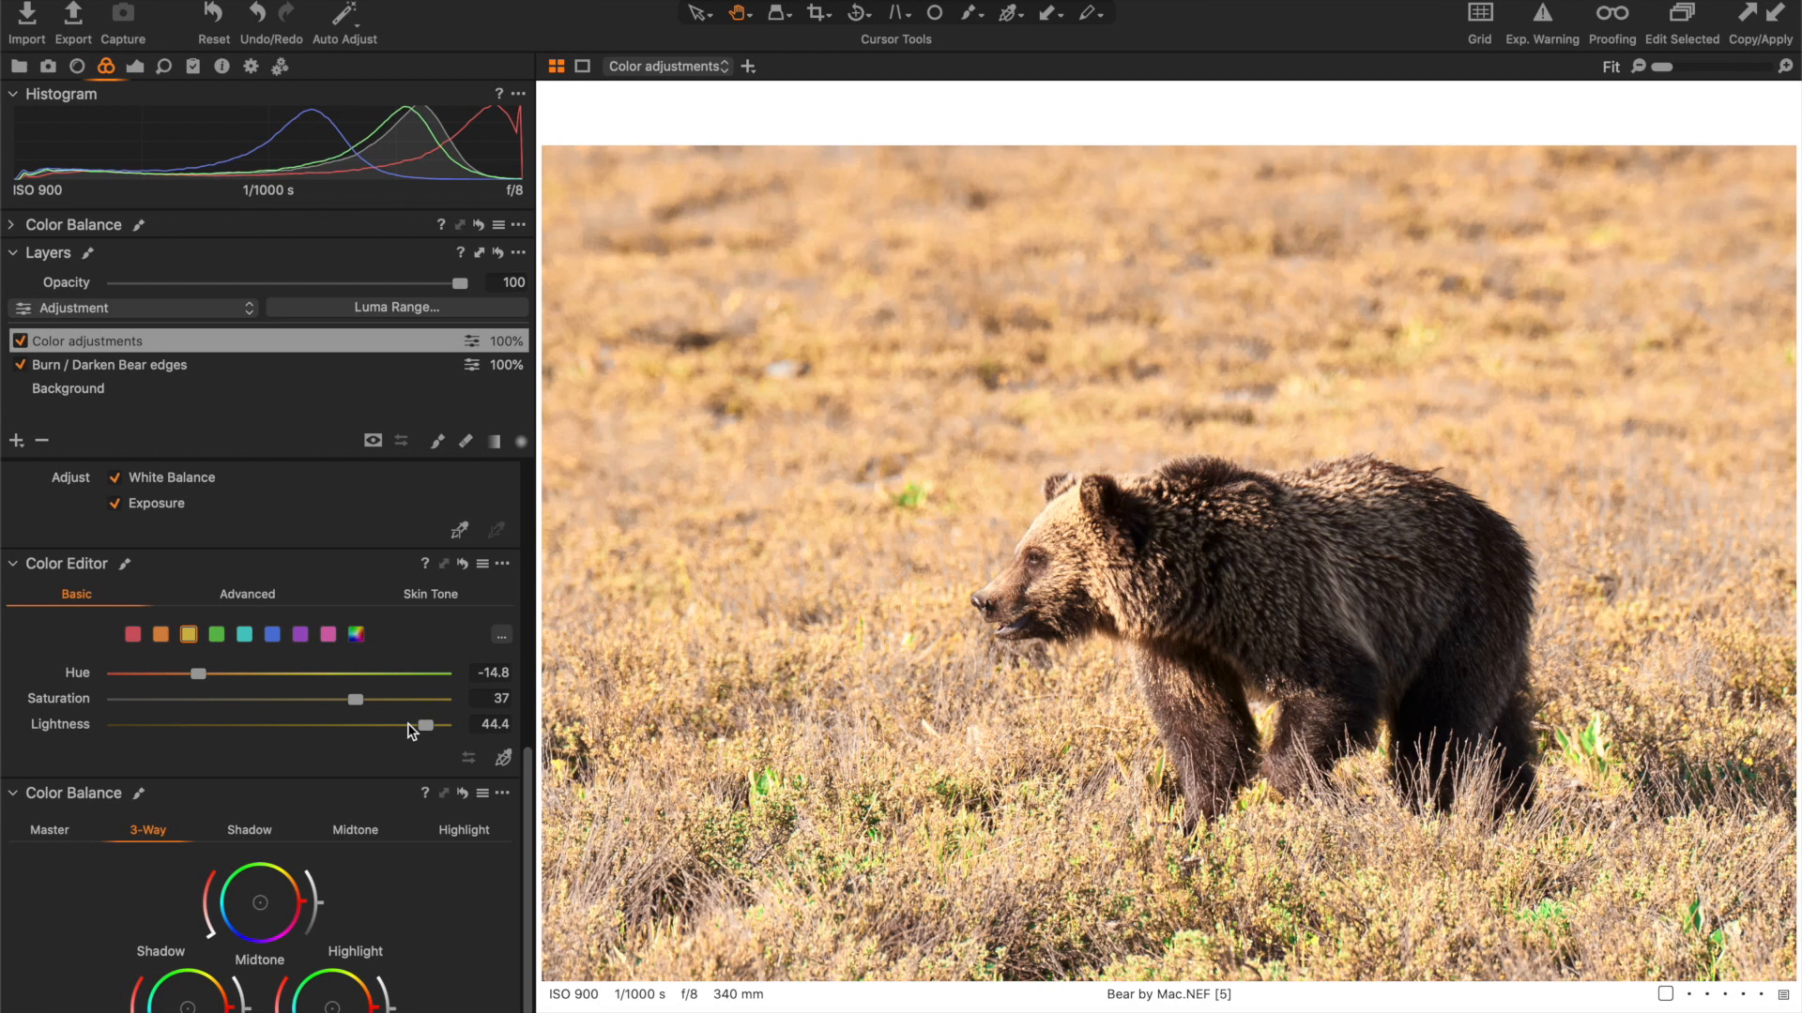
click(197, 726)
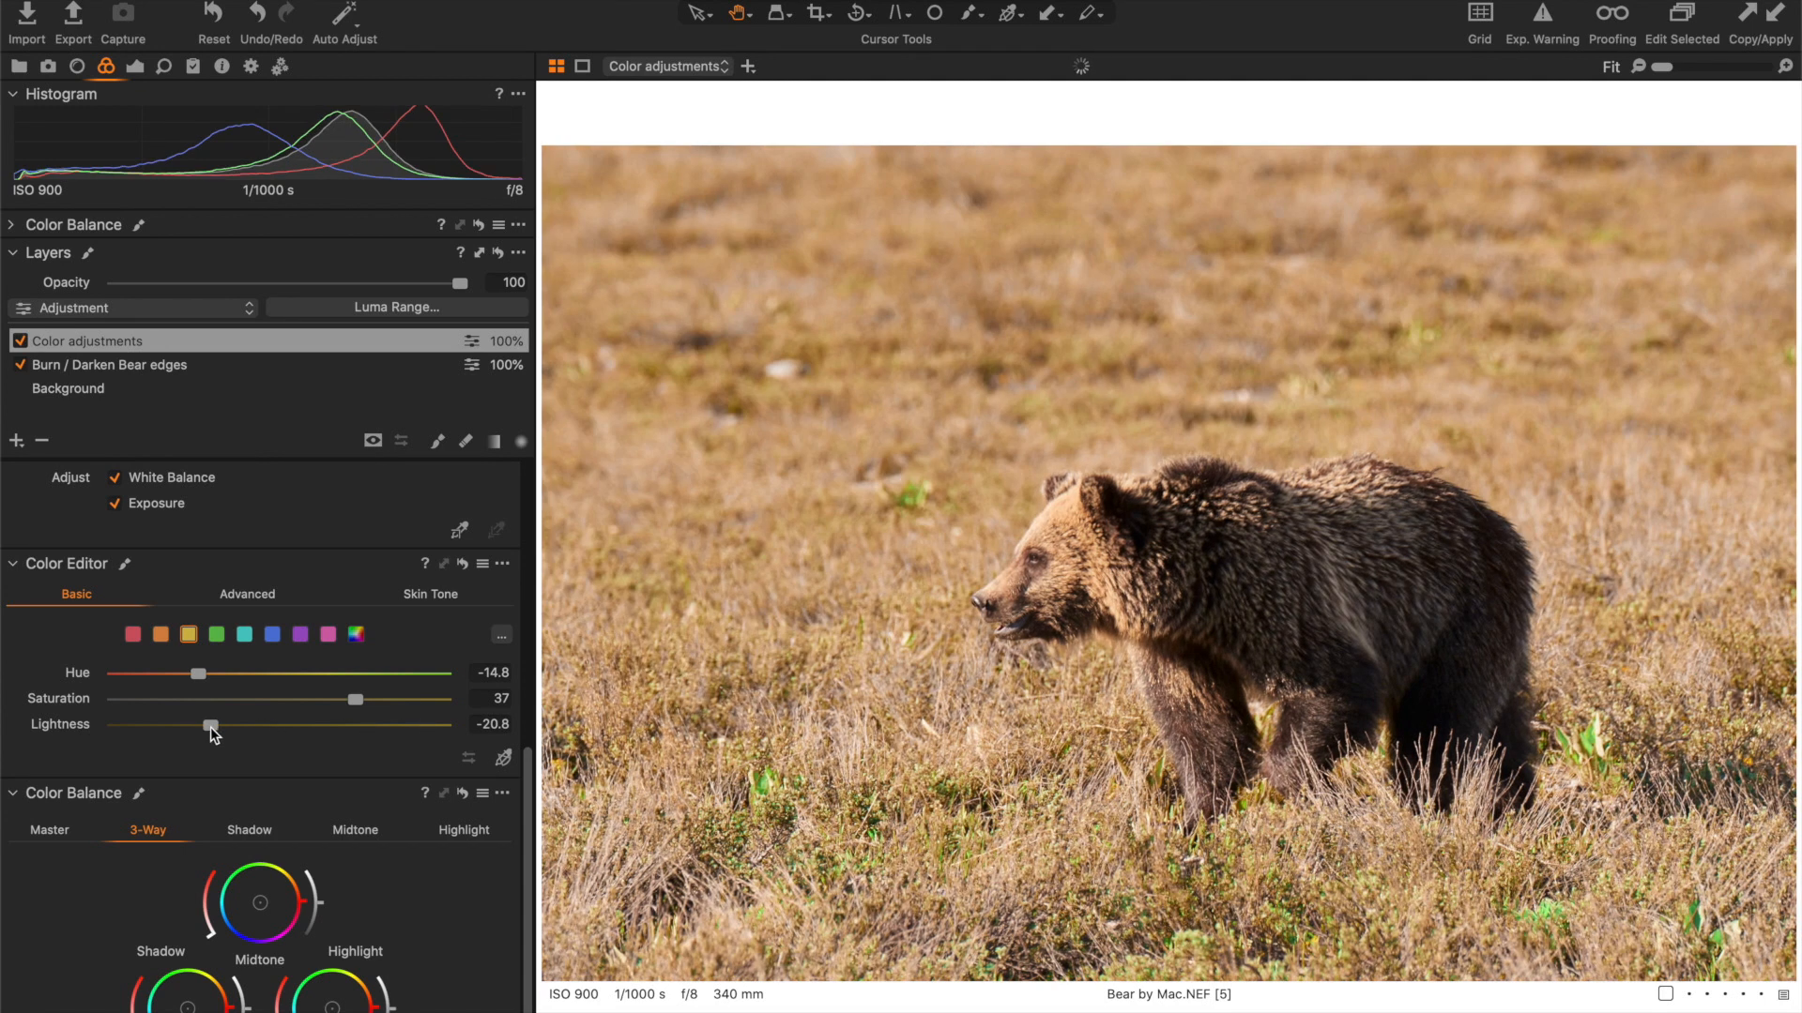
drag(201, 735, 197, 727)
- Compare the photo with and without the bear-edge burn layer, and examine the green foliage in the foreground at 100%
click(20, 365)
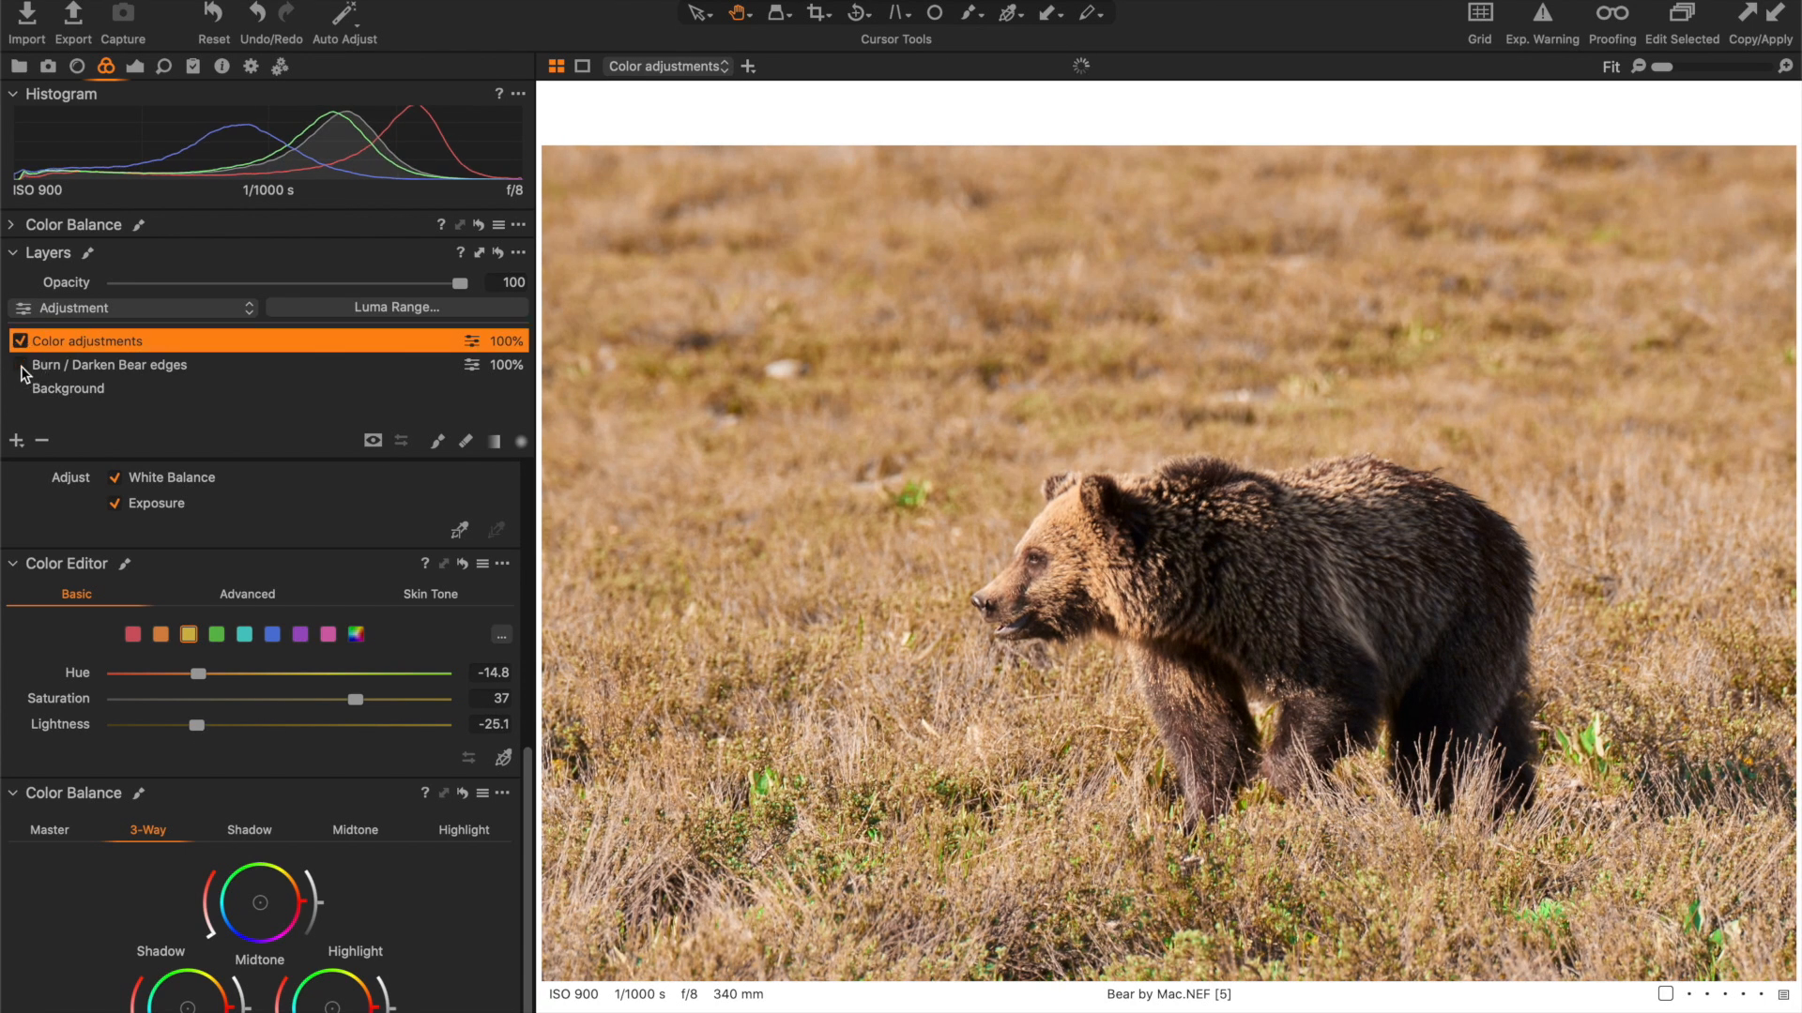
click(22, 369)
click(214, 33)
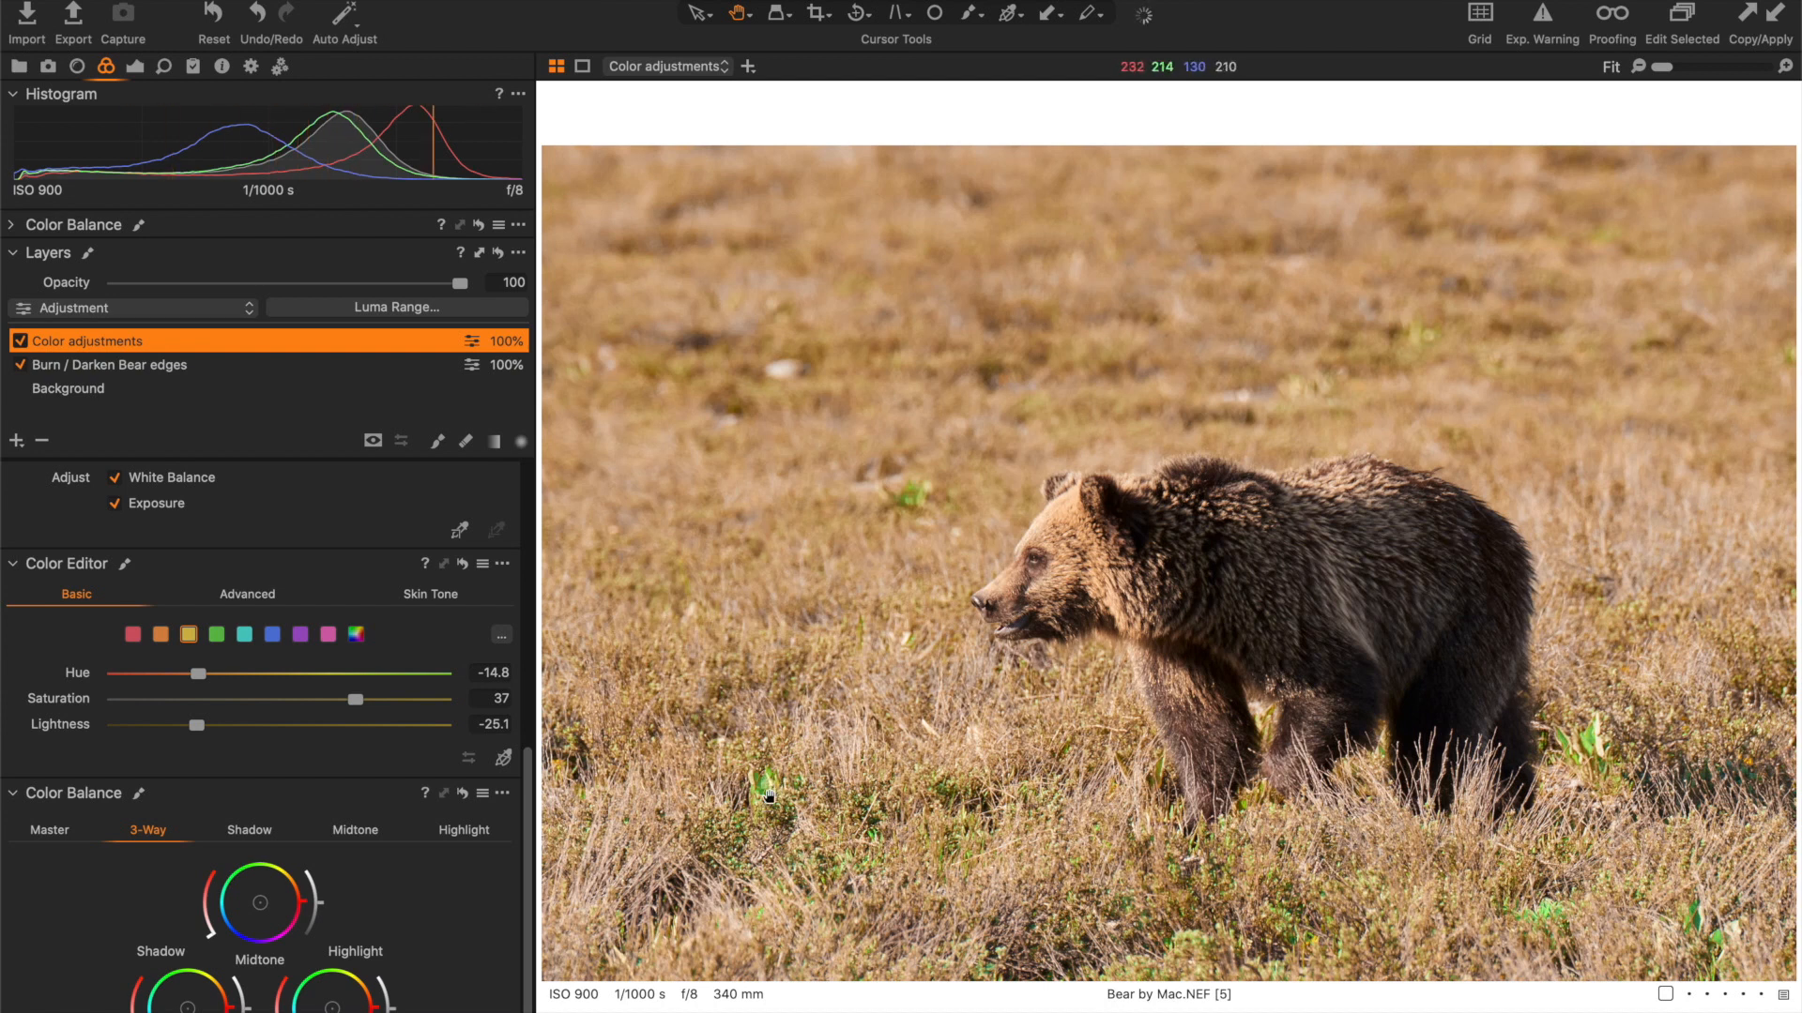
click(765, 796)
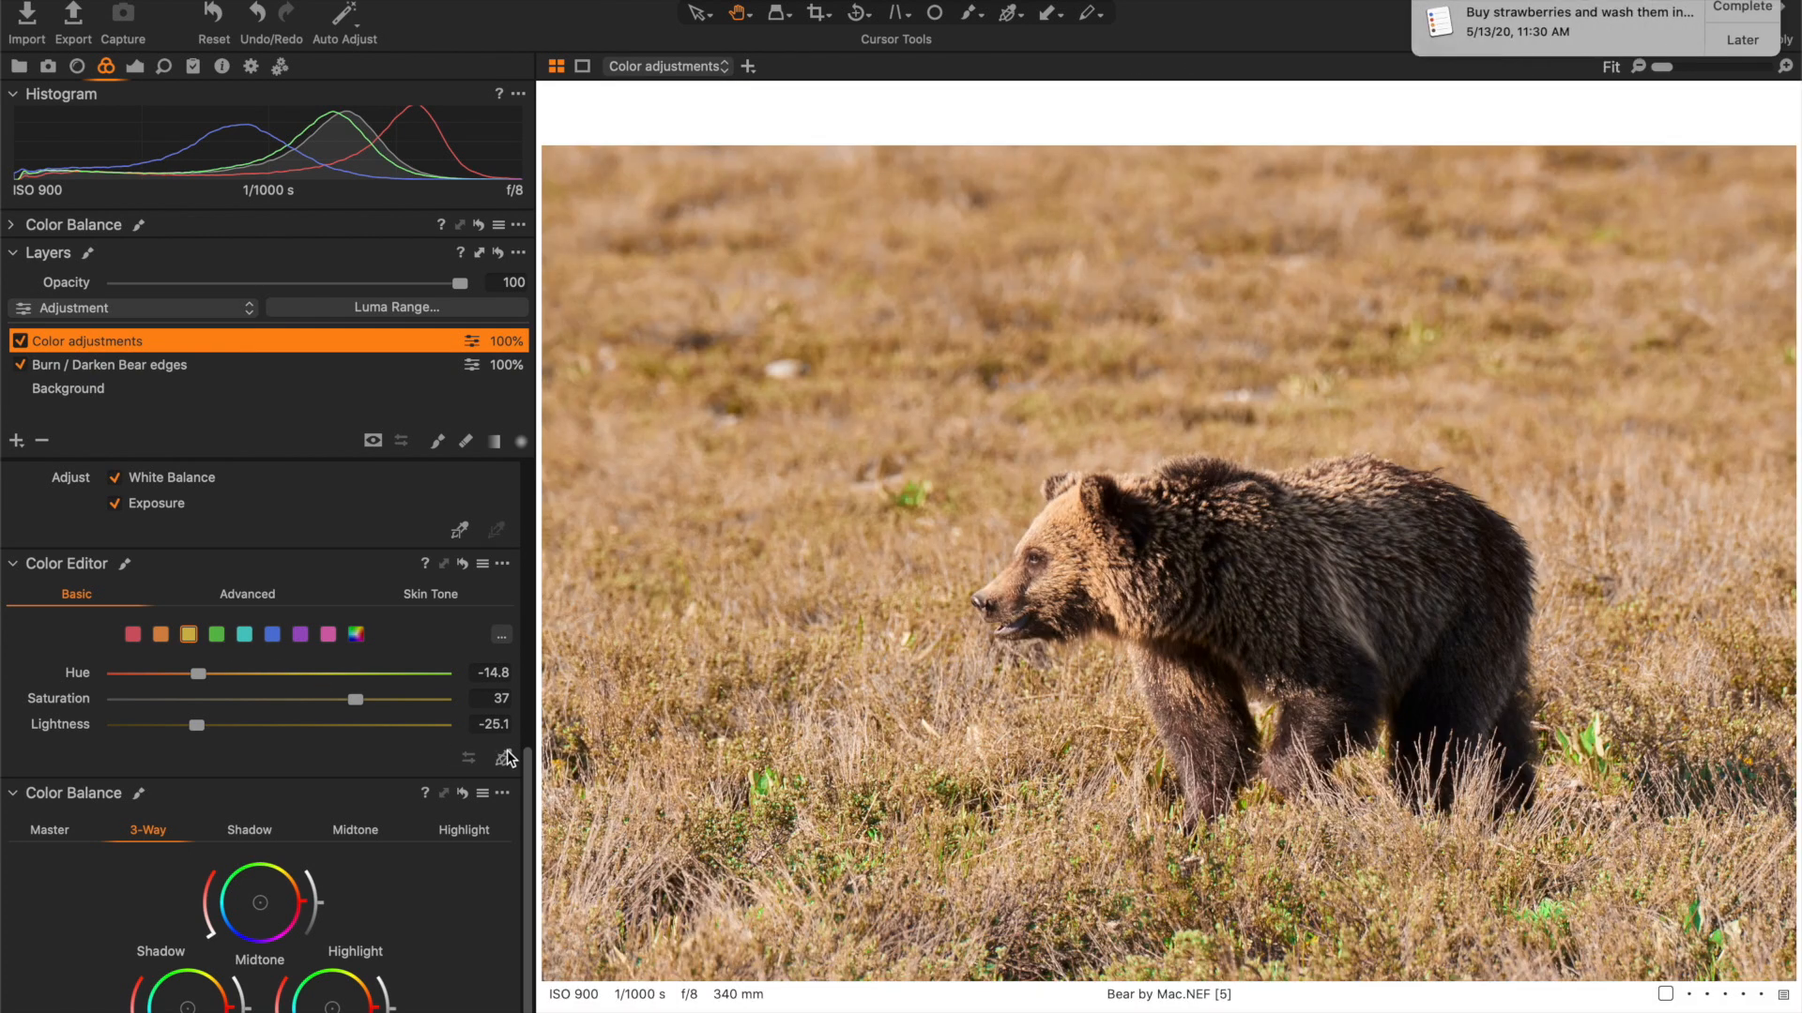
- Sample the green leaf in the foreground grass for the basic Color Editor and postpone the reminder notification
click(504, 756)
click(770, 775)
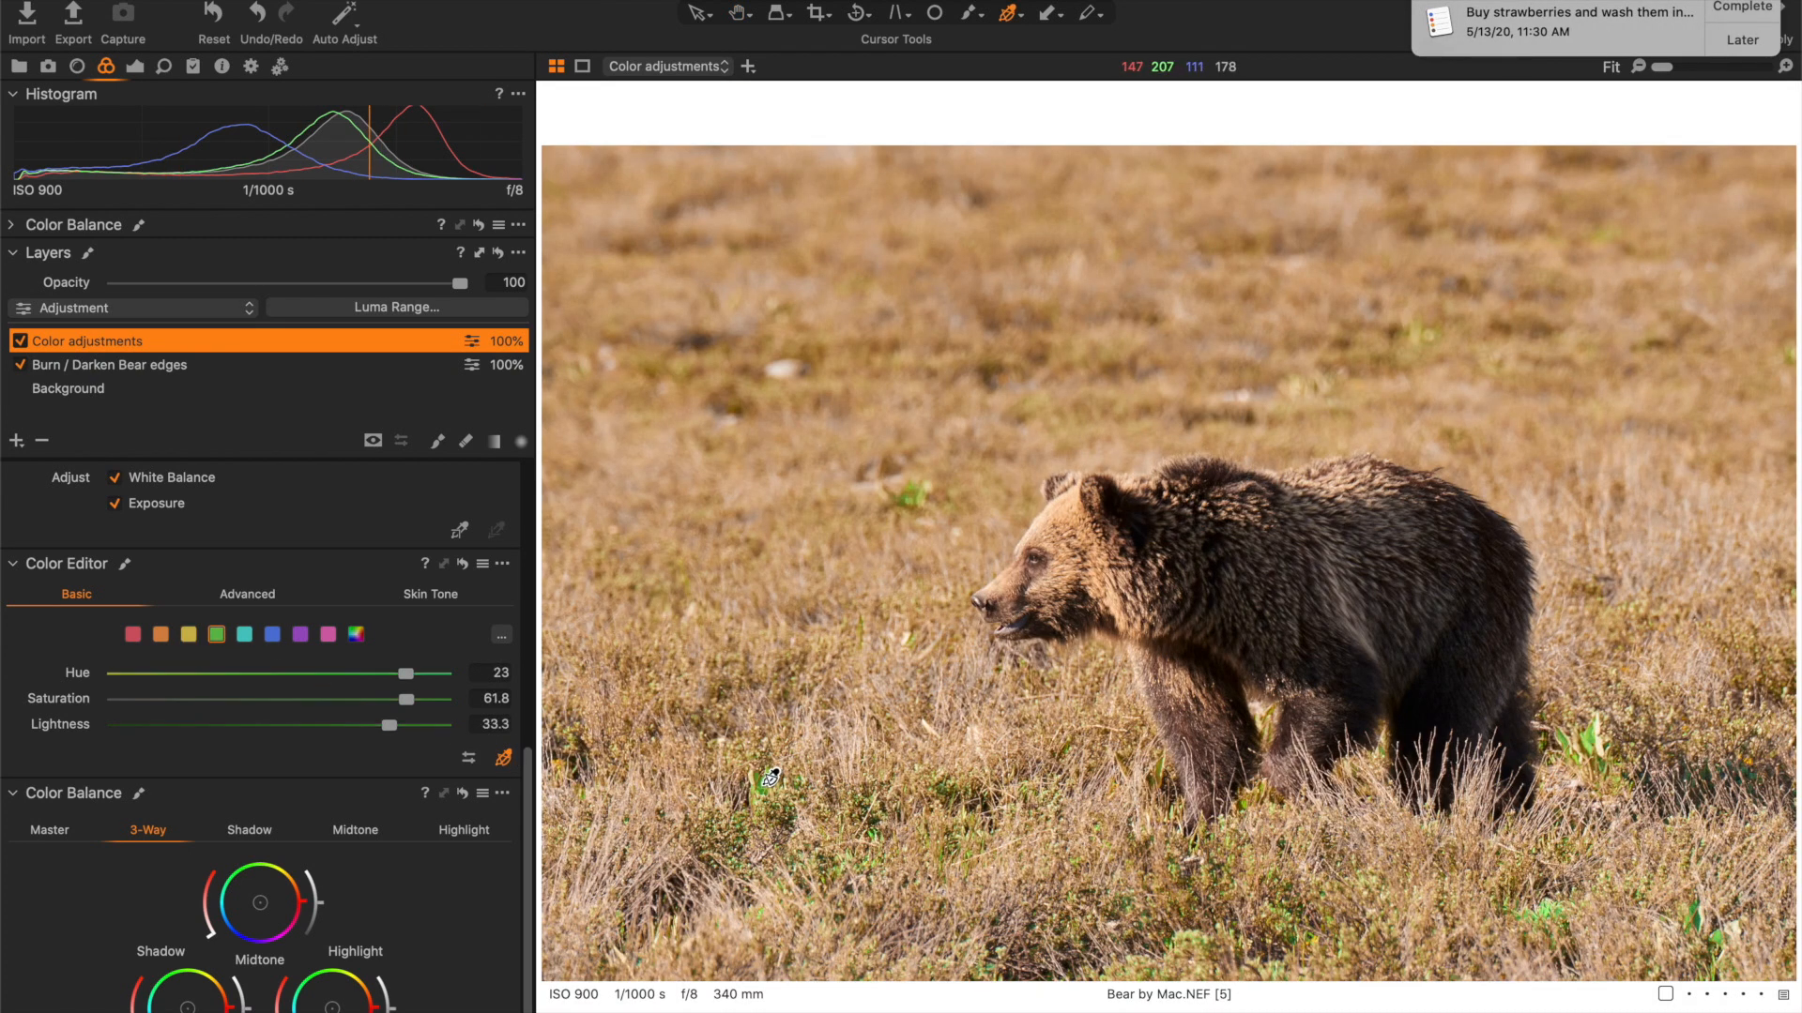
click(1743, 45)
click(1740, 72)
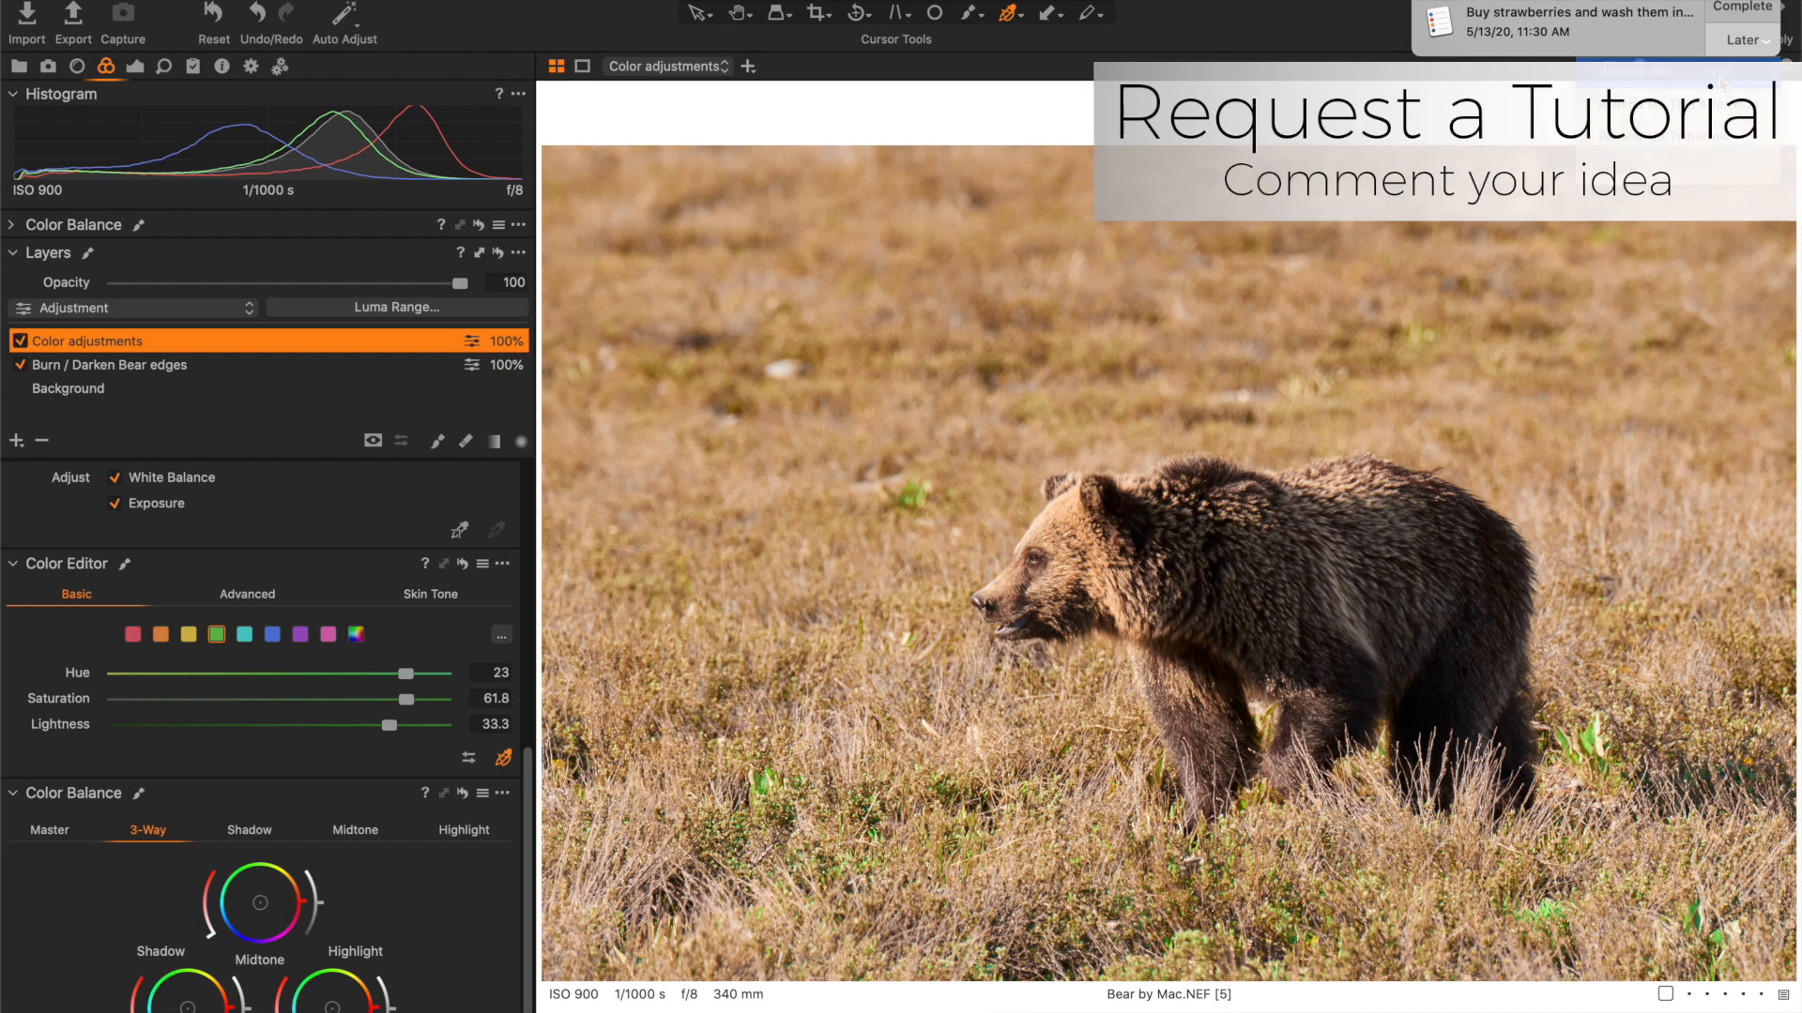
- Set the green range's saturation to -62.9 and lower its lightness to mute the foliage
click(150, 700)
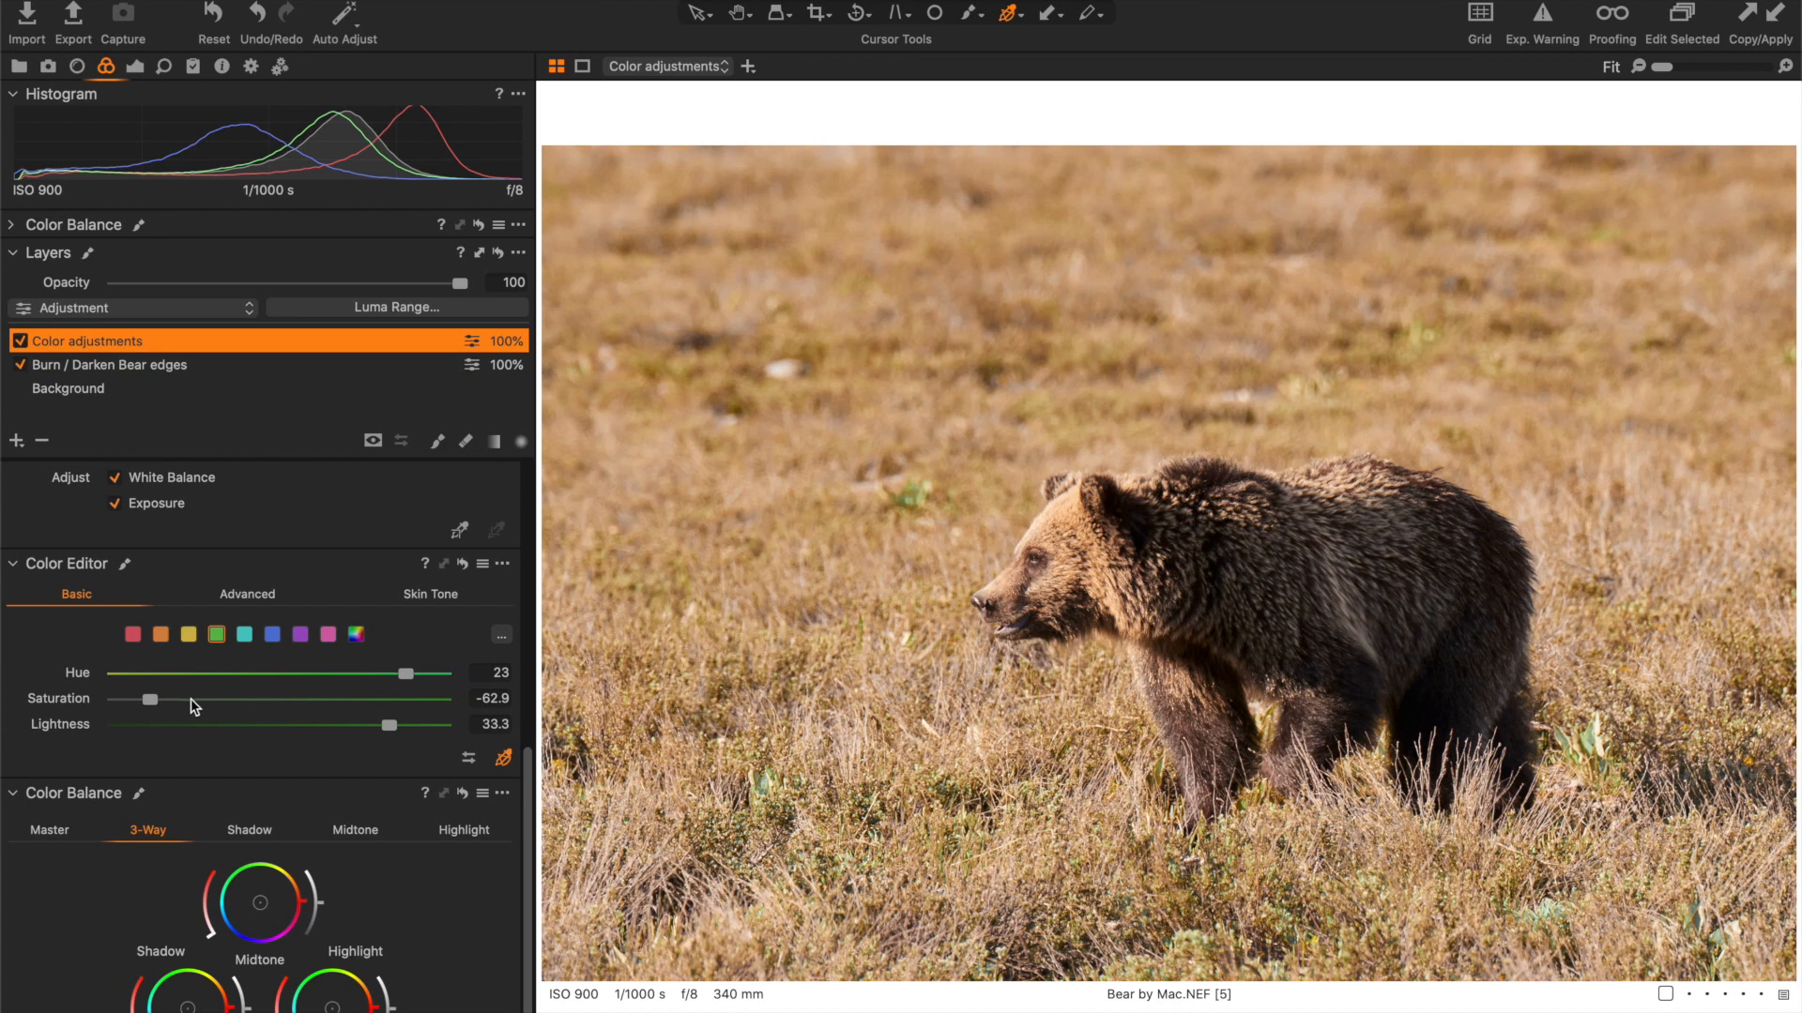
click(178, 726)
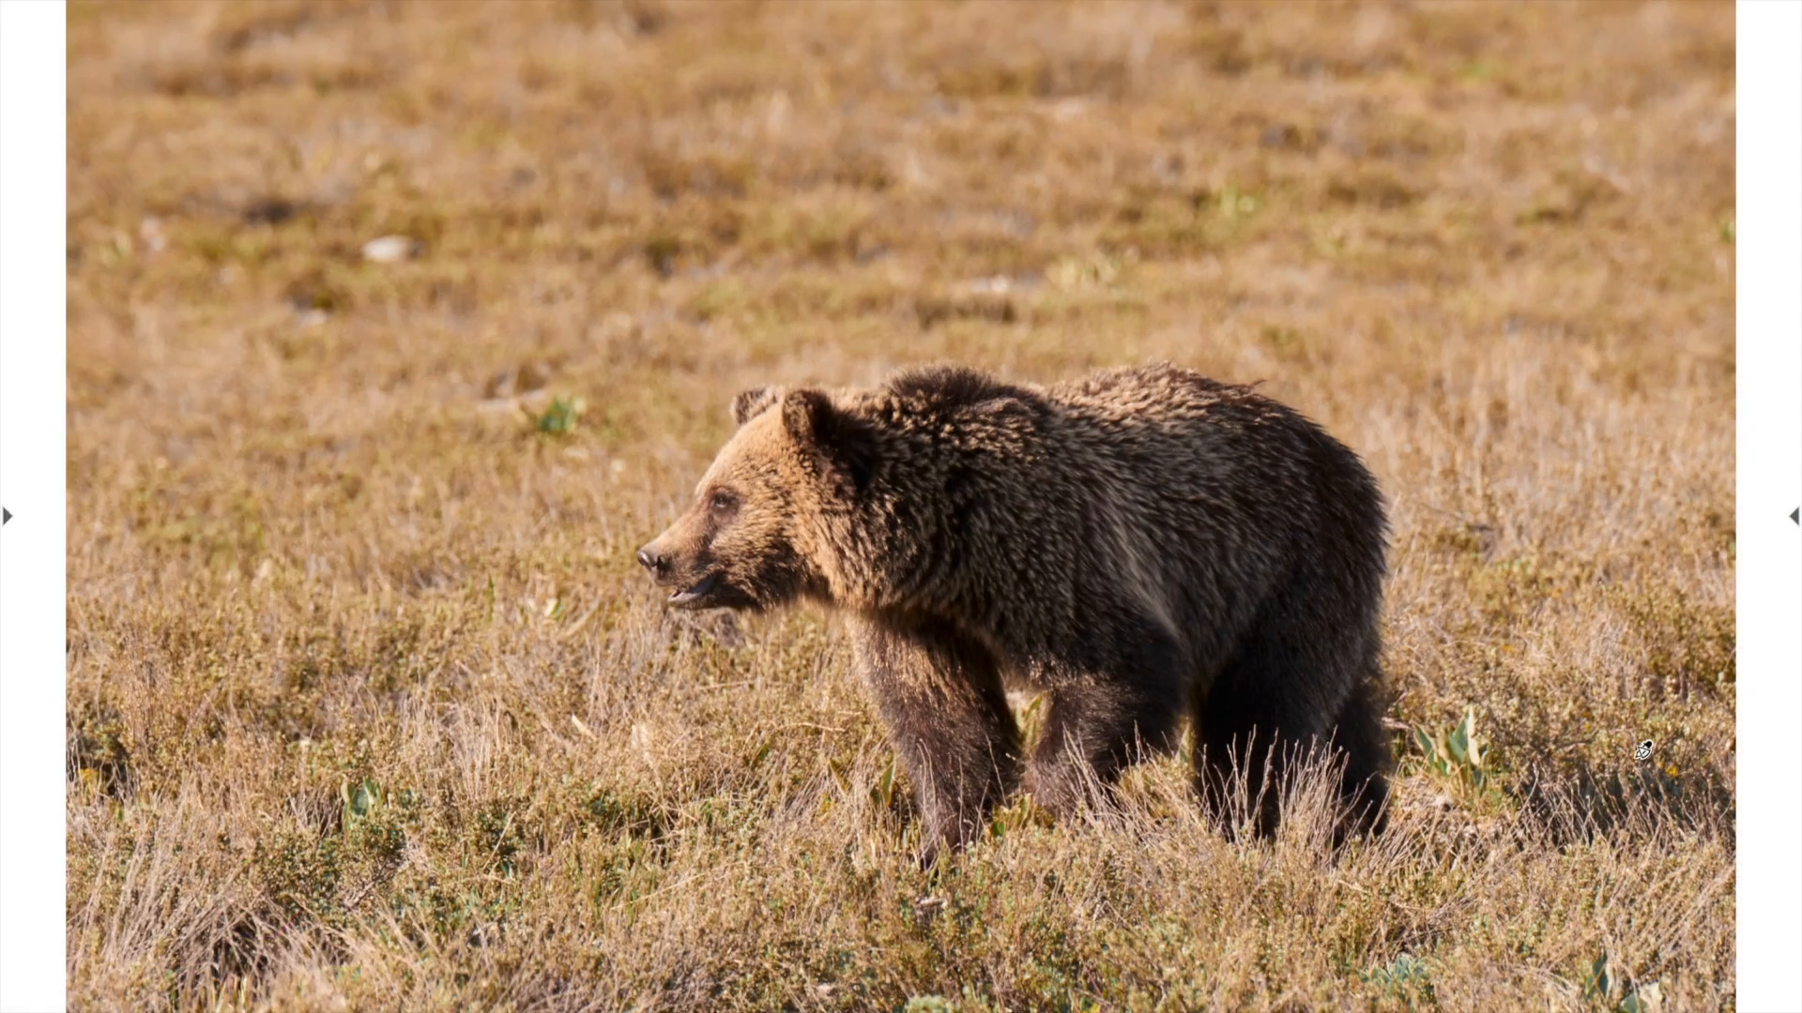
- Show the thumbnail browser beside the enlarged bear photo and view variant 4 for comparison with variant 5
key(super+b)
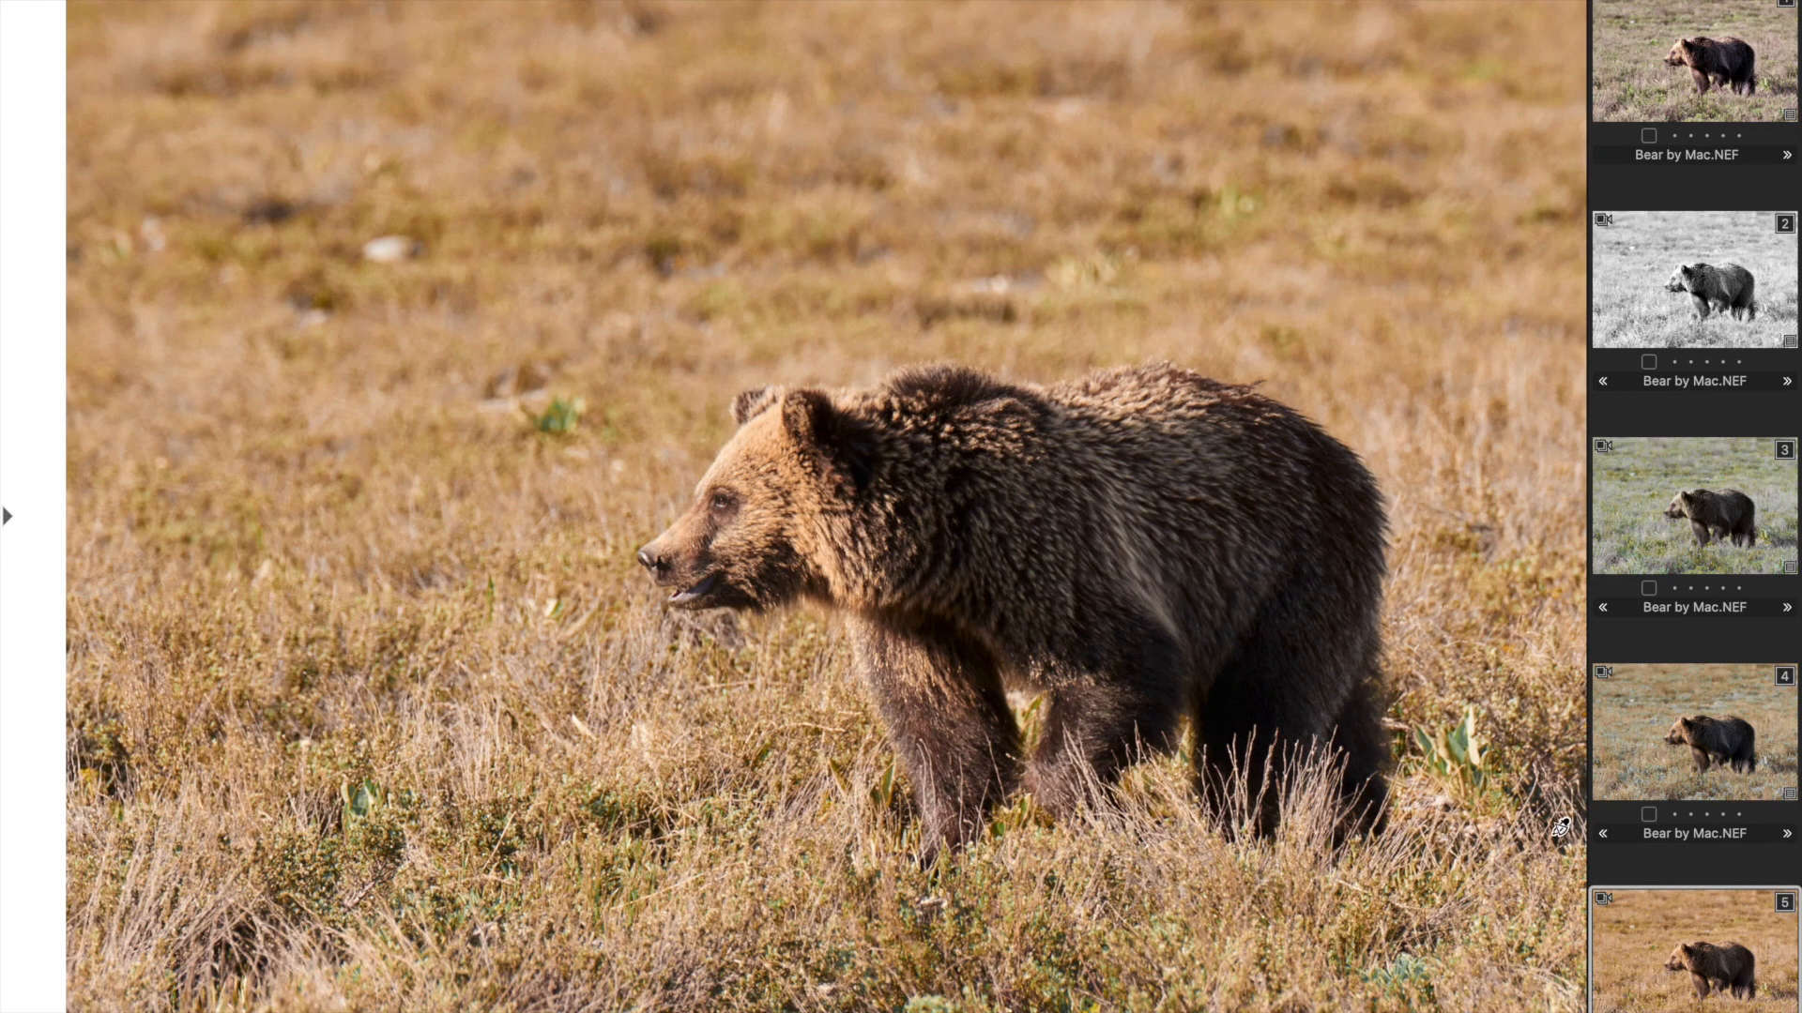
key(Up)
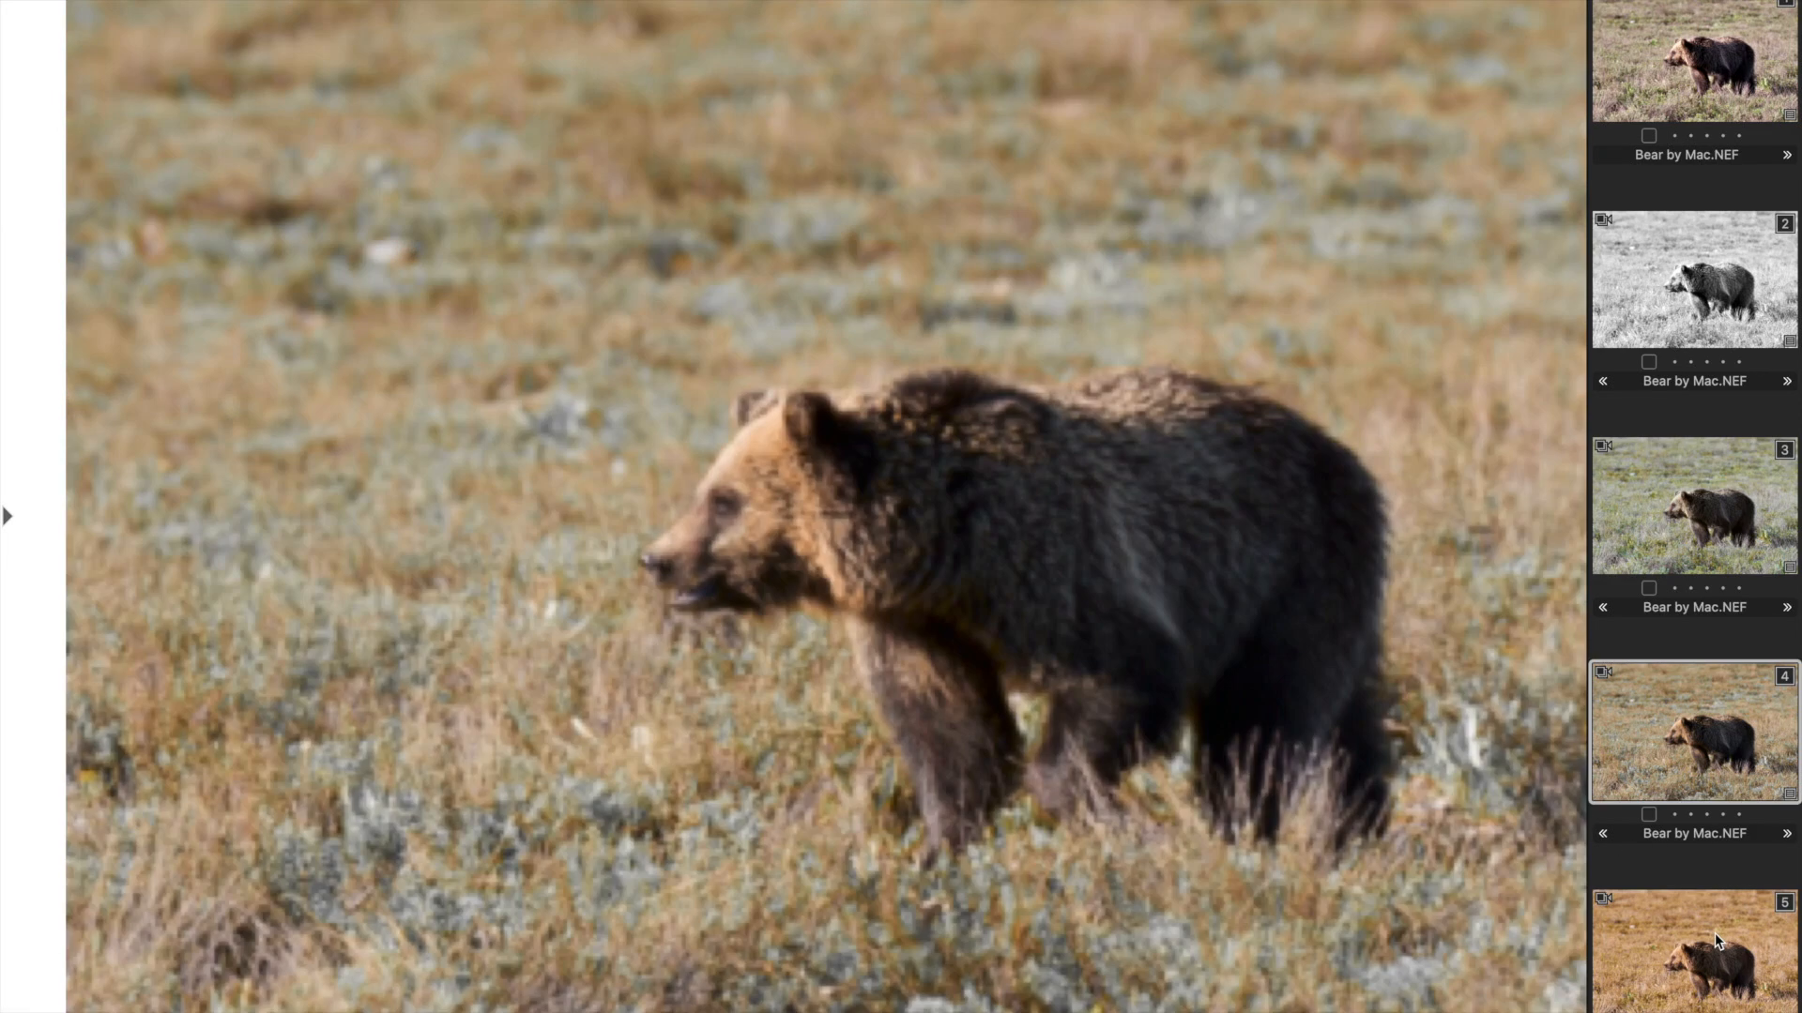